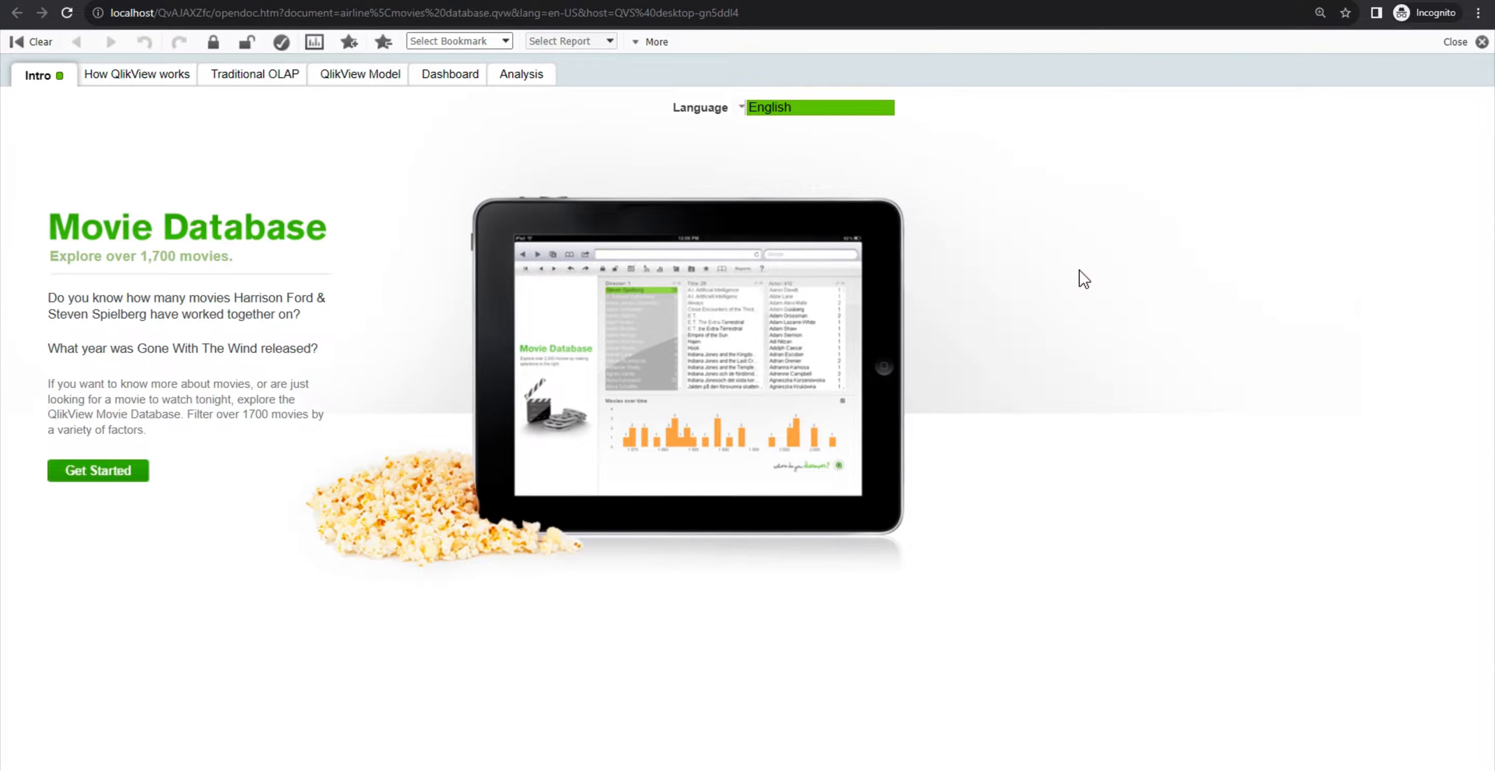
Step: Open the document's context menu in AccessPoint to review the available options
right_click(1083, 279)
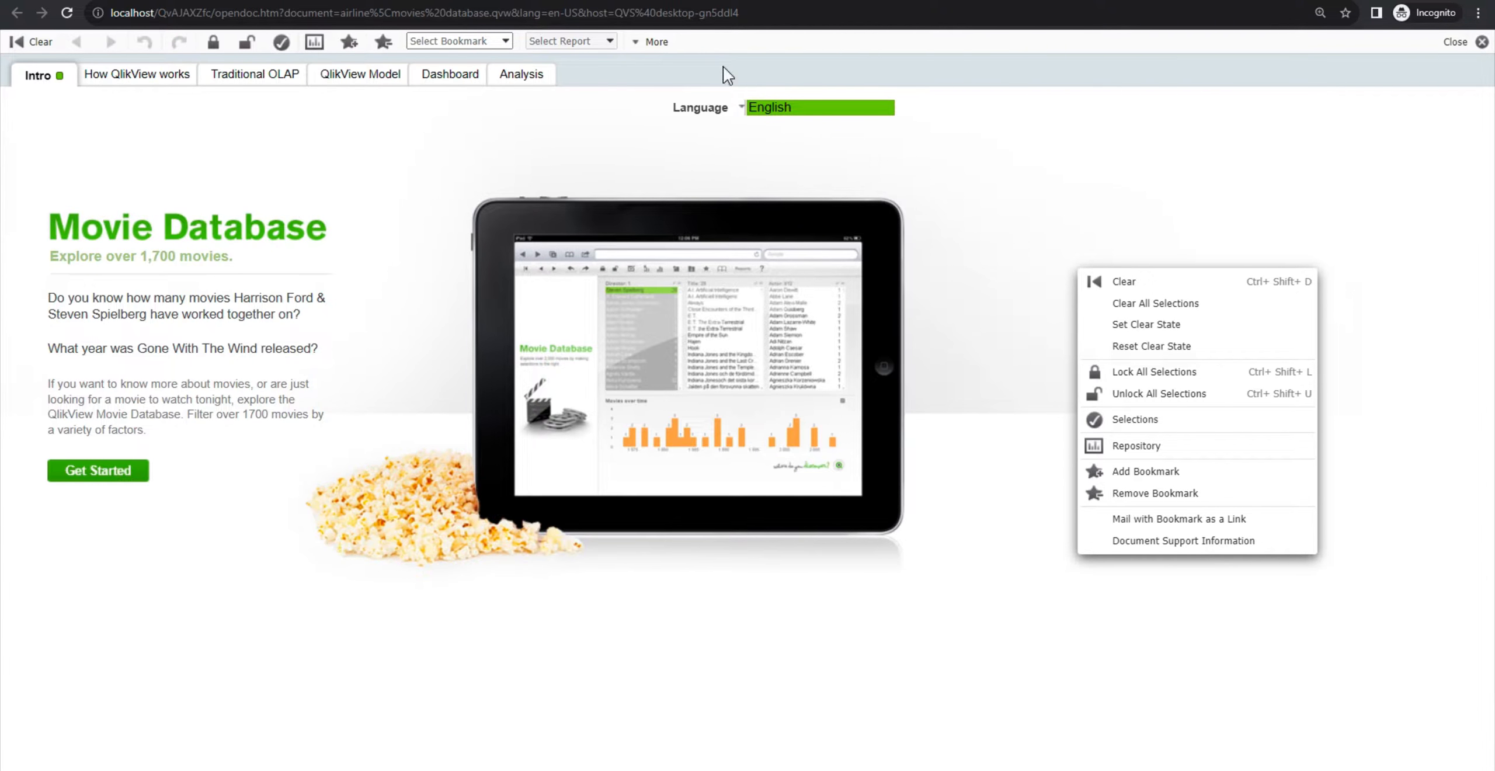
click(1038, 212)
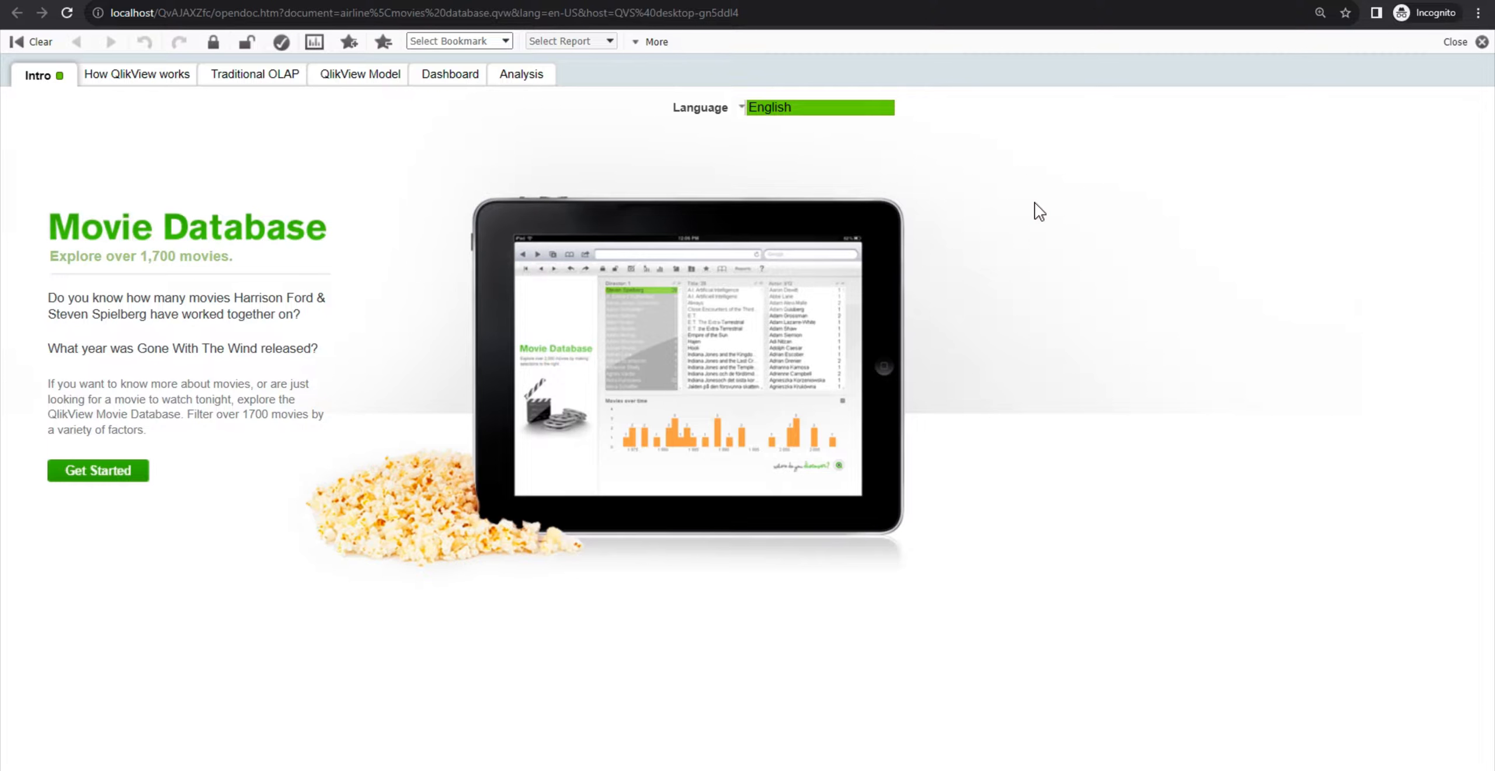
Step: Switch to the Management Console and enable Allow Creation of Server Objects for Movies Database.qvw, applying the change
key(alt+Tab)
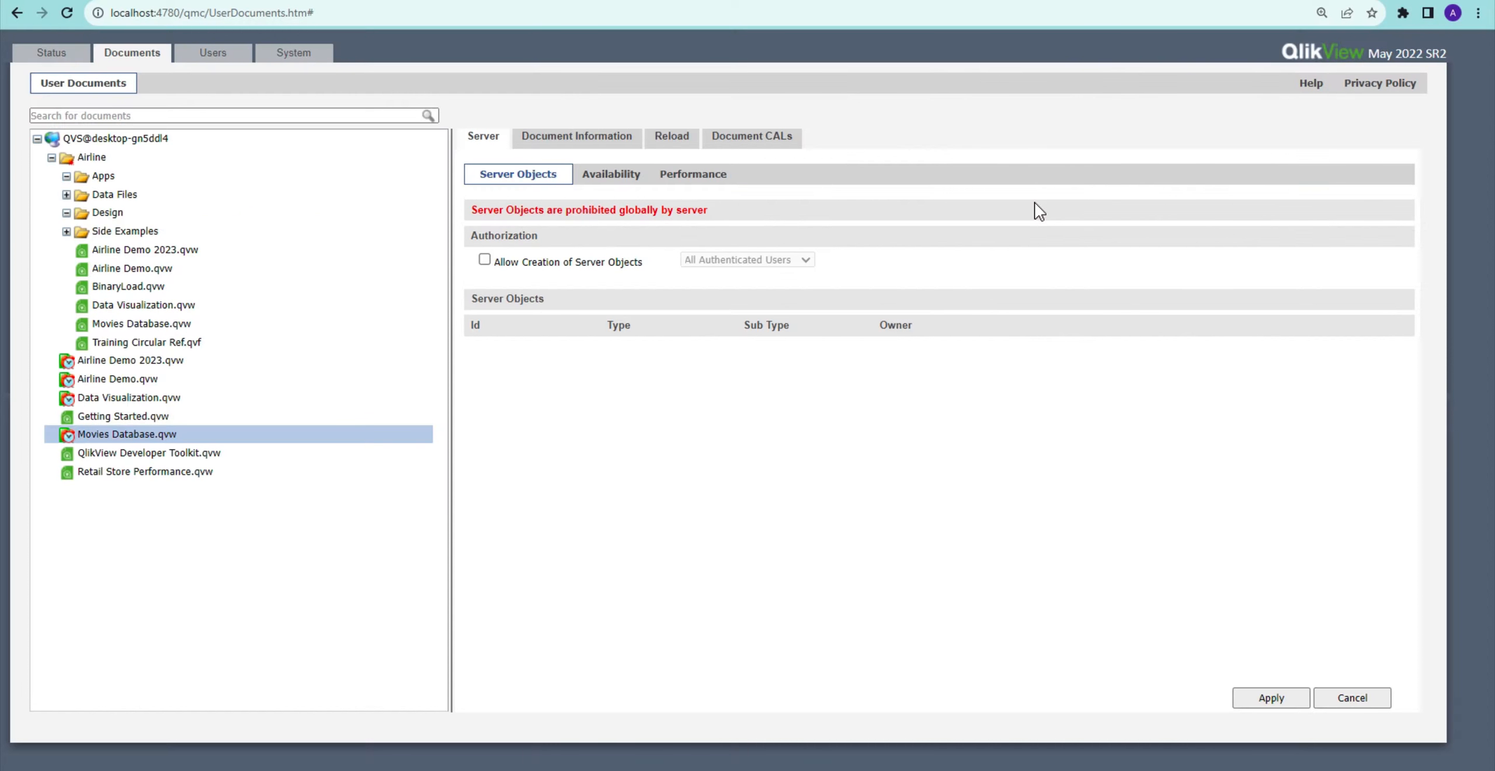
click(485, 260)
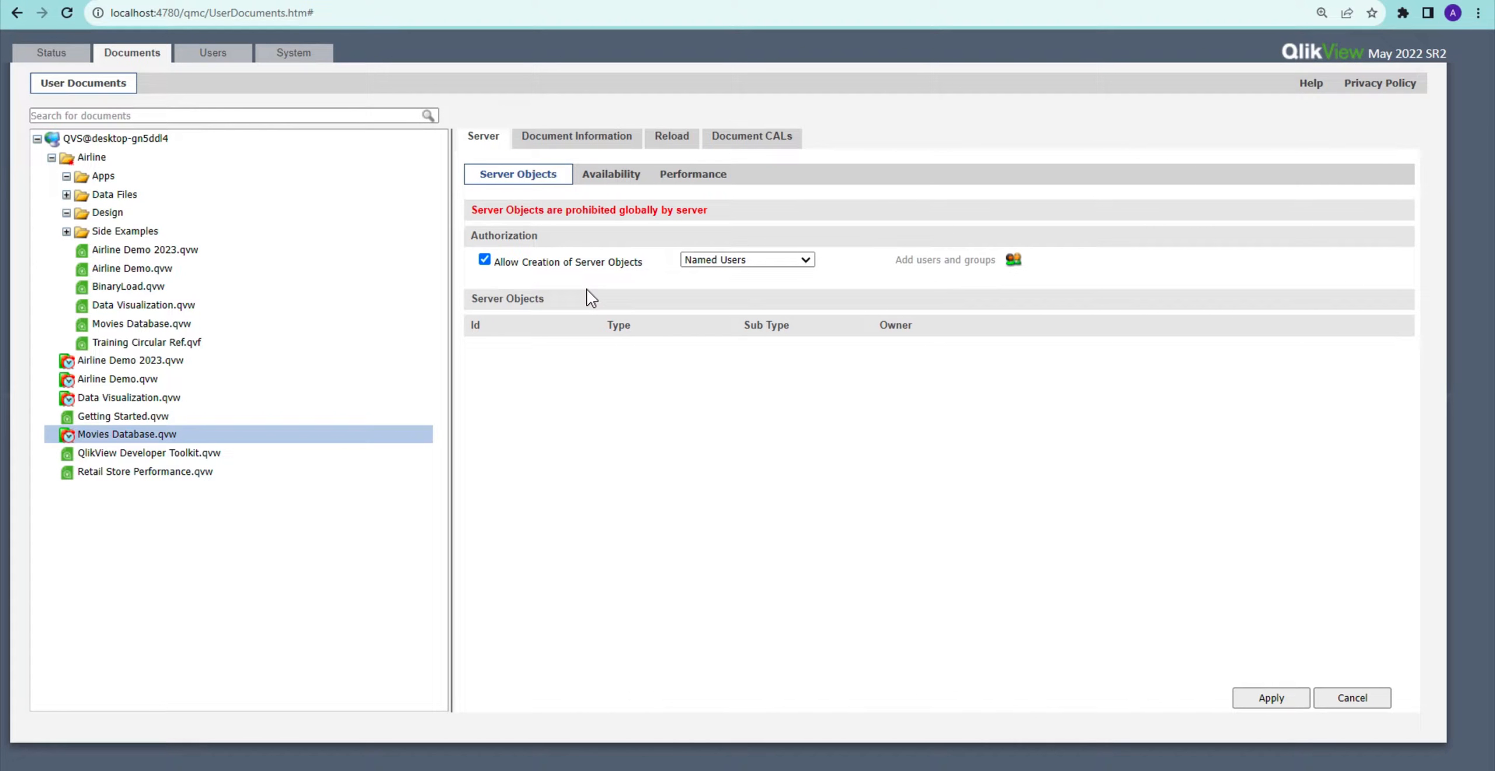
click(1254, 687)
click(1255, 691)
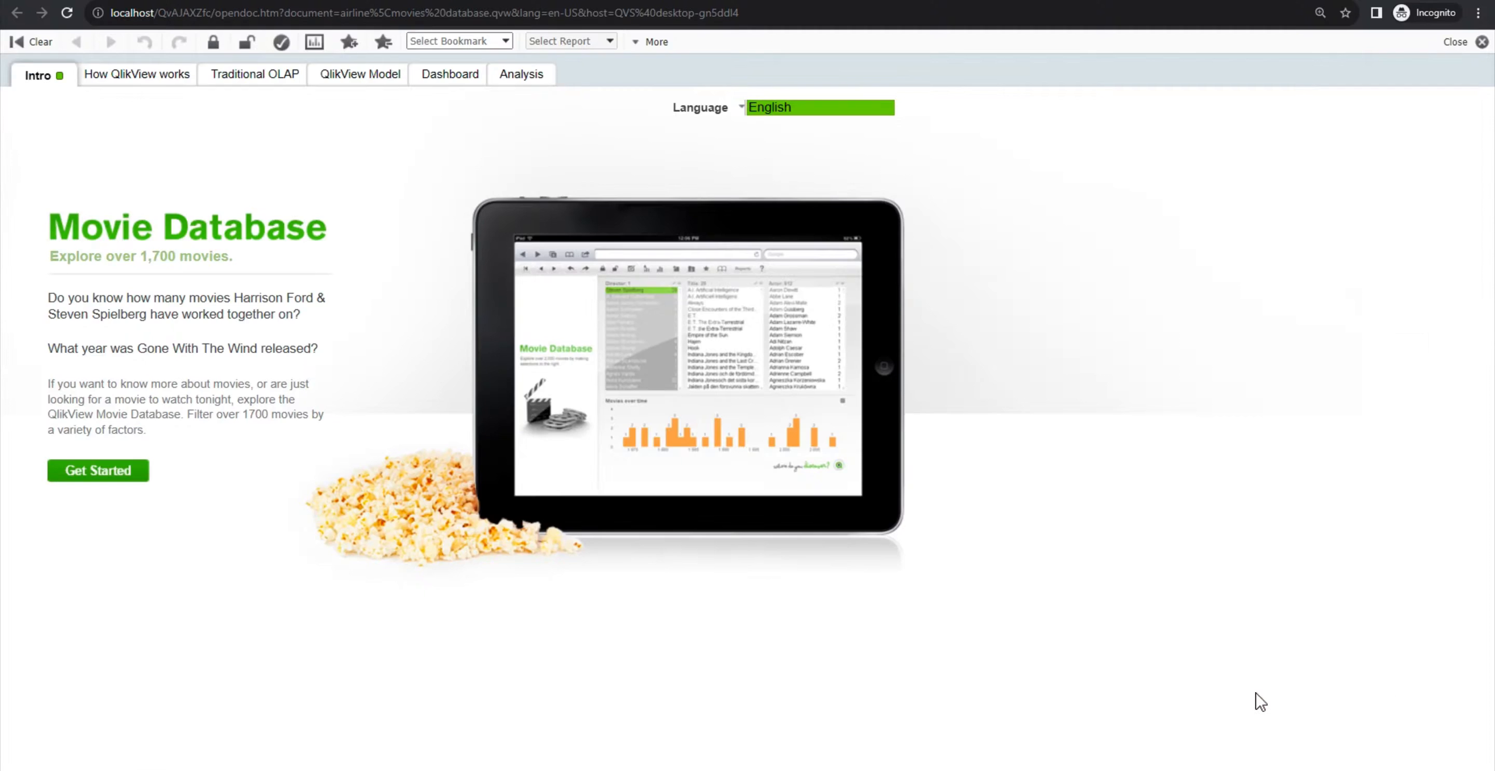
Step: Reload the document in AccessPoint and review its context menu options again
right_click(1060, 380)
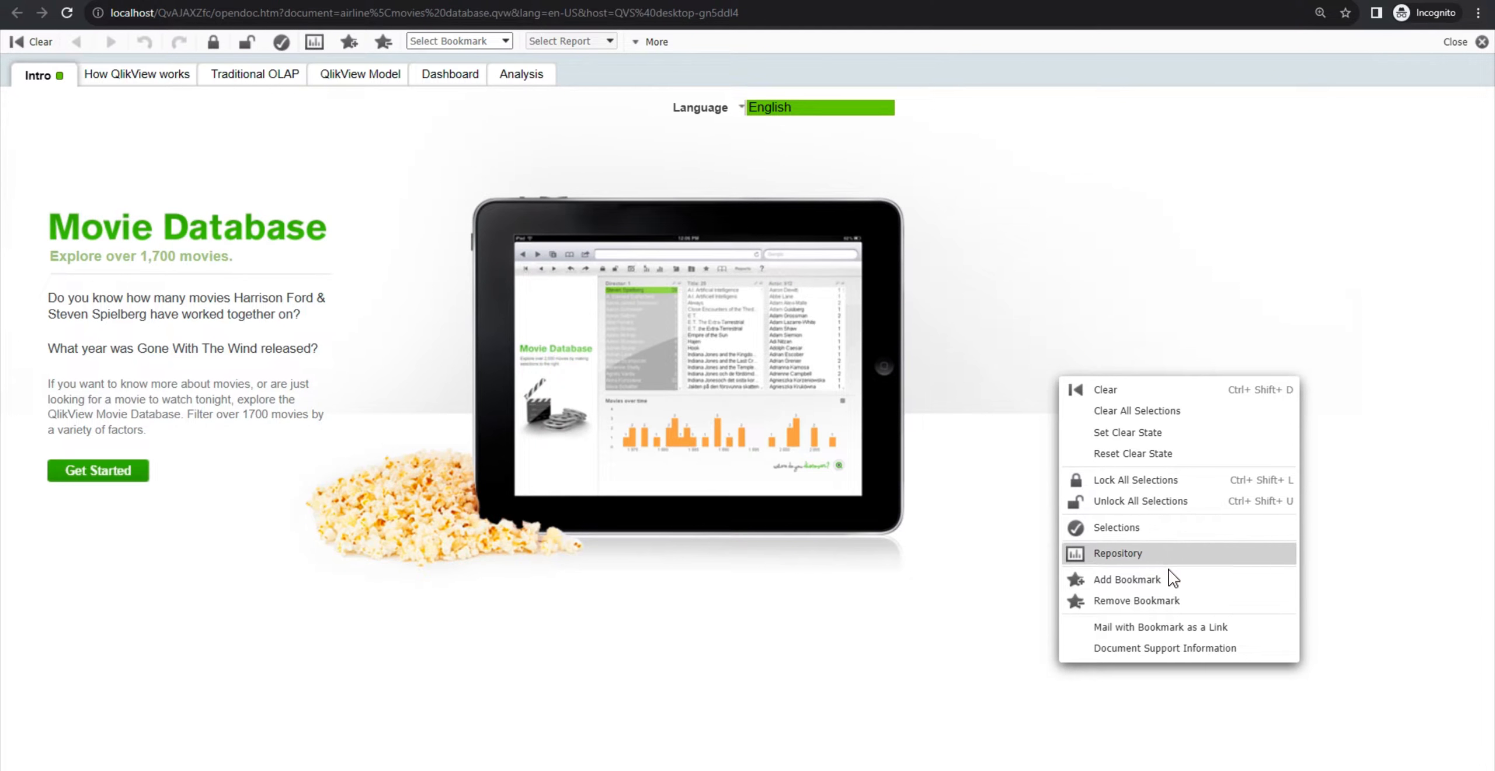
click(70, 24)
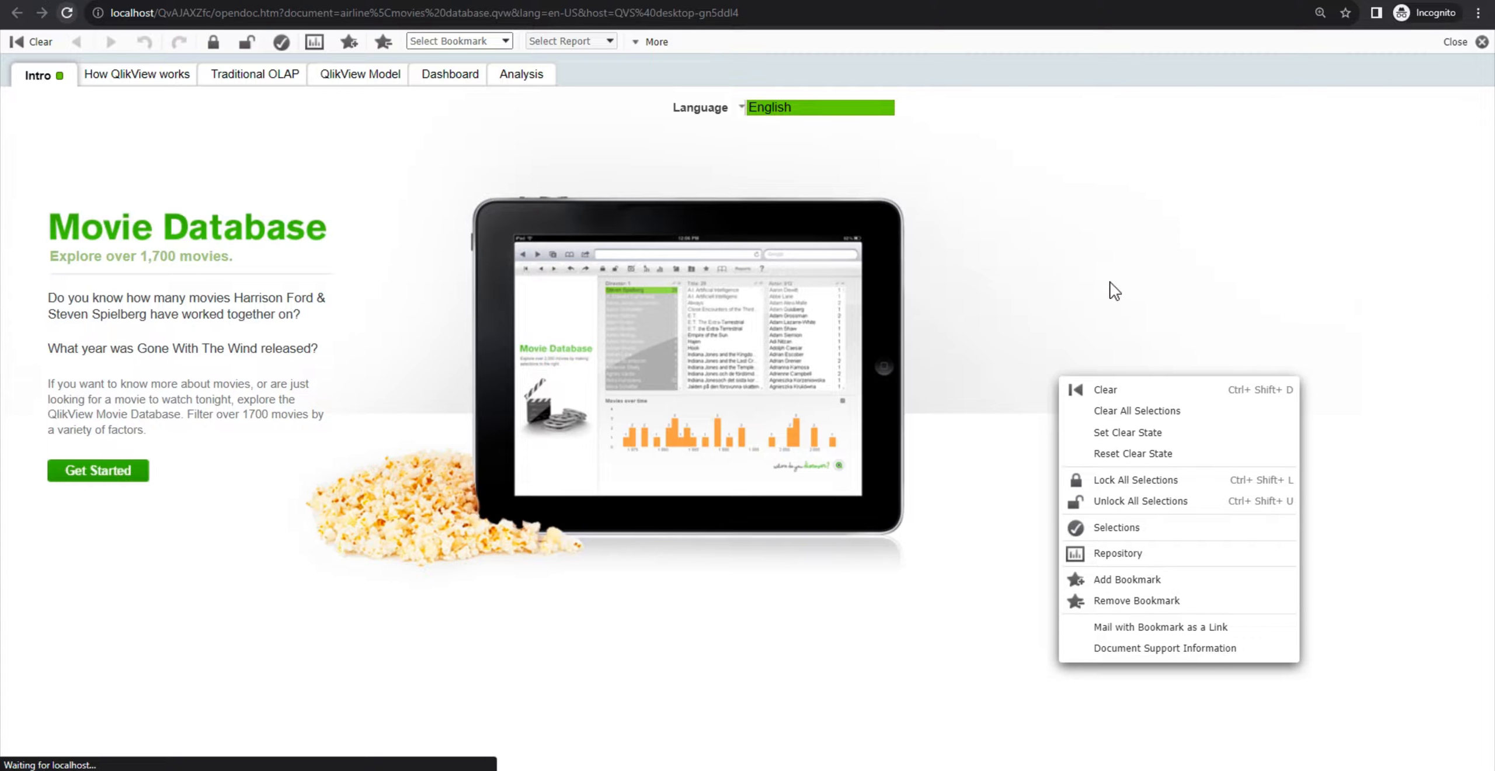
right_click(1164, 289)
click(1076, 315)
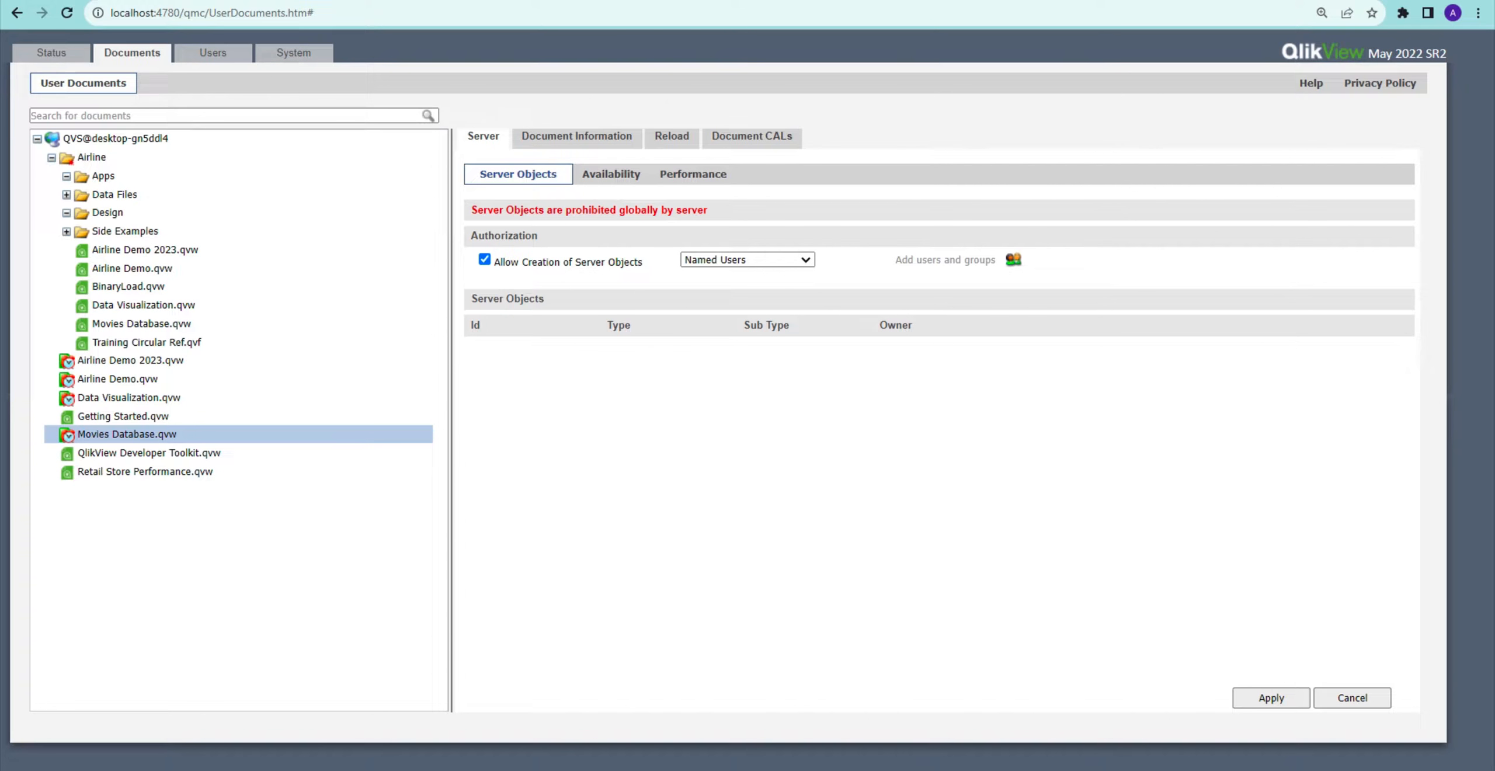
Step: Enable Allow Server Objects in the QlikView server's Documents settings and apply it
click(485, 209)
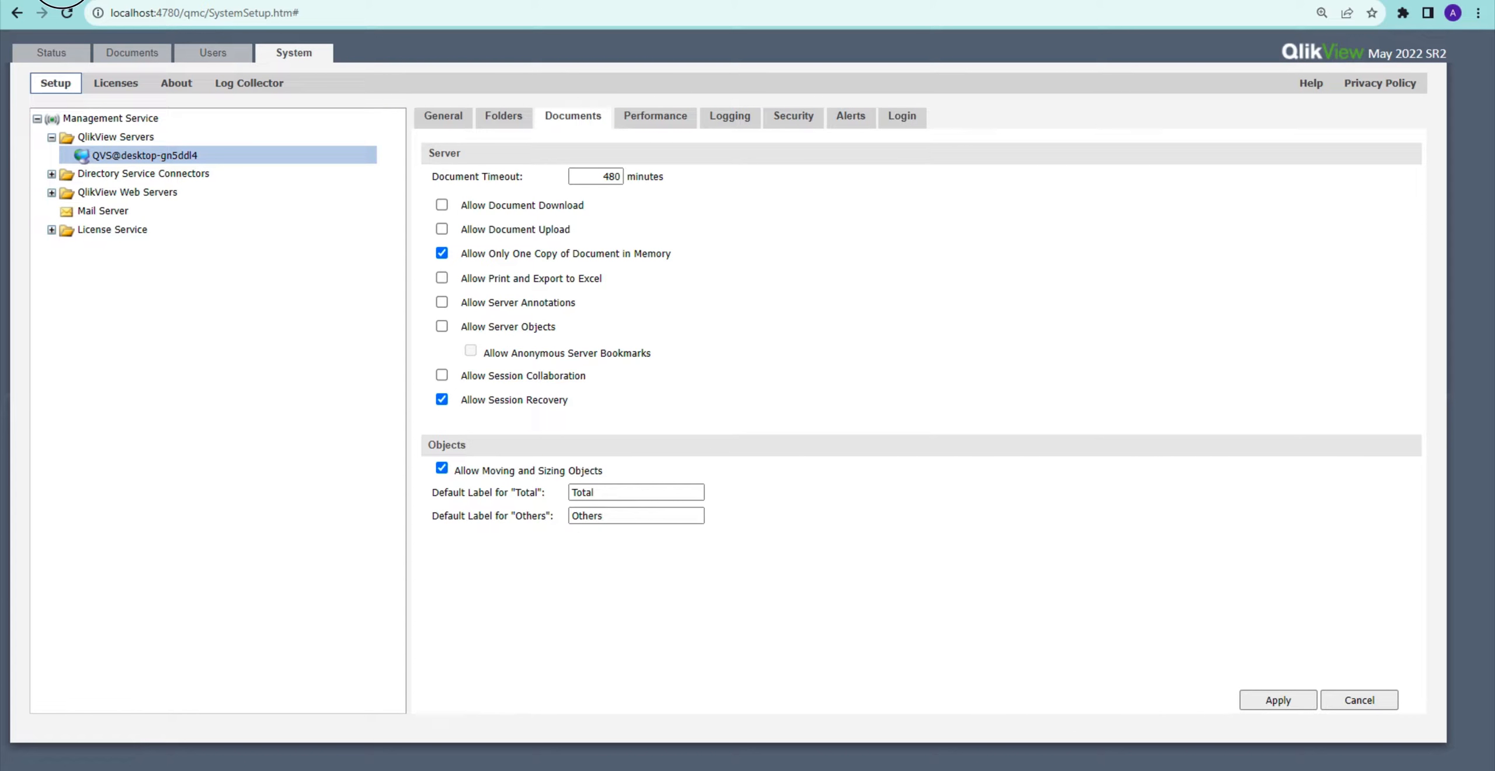
key(alt+Left)
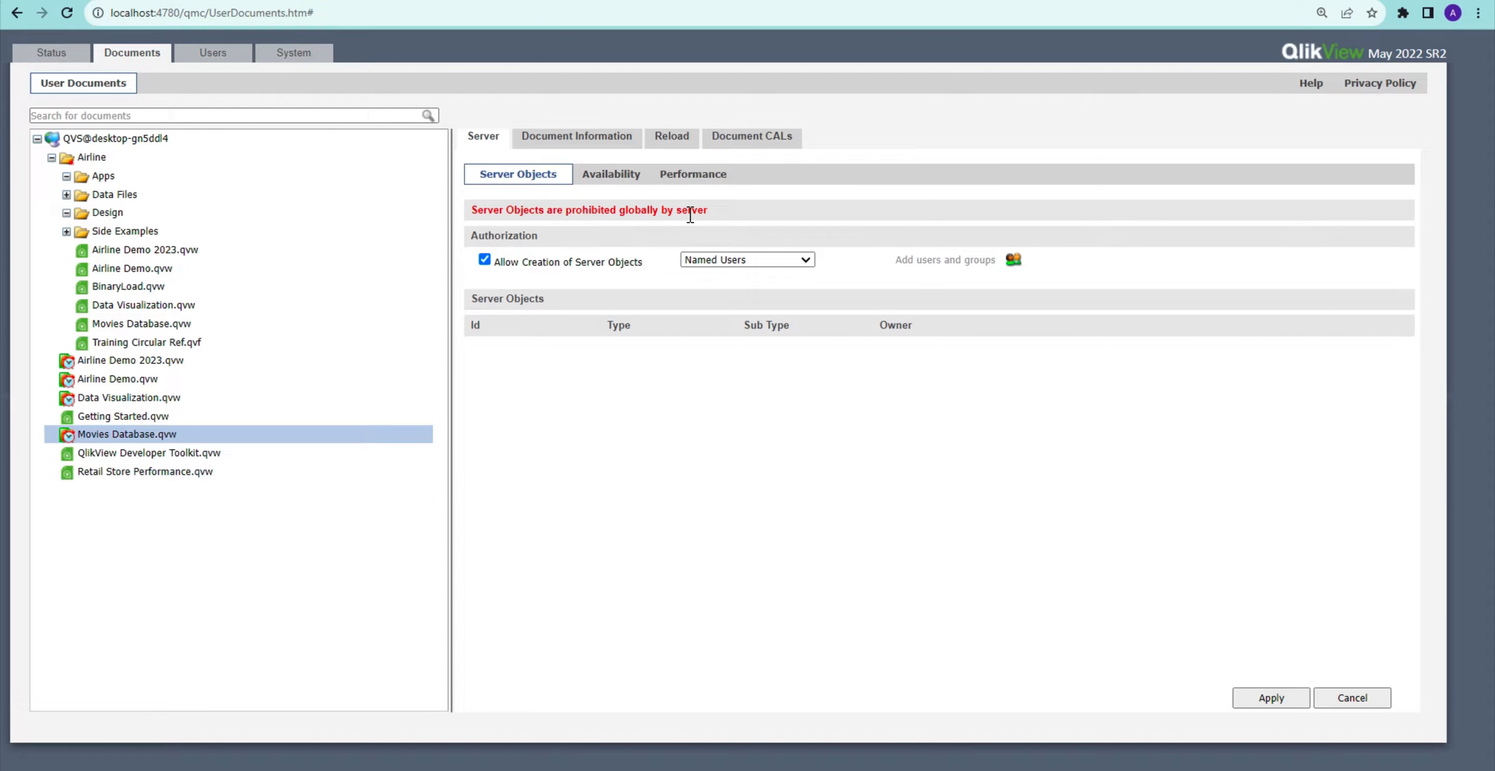
key(alt+Right)
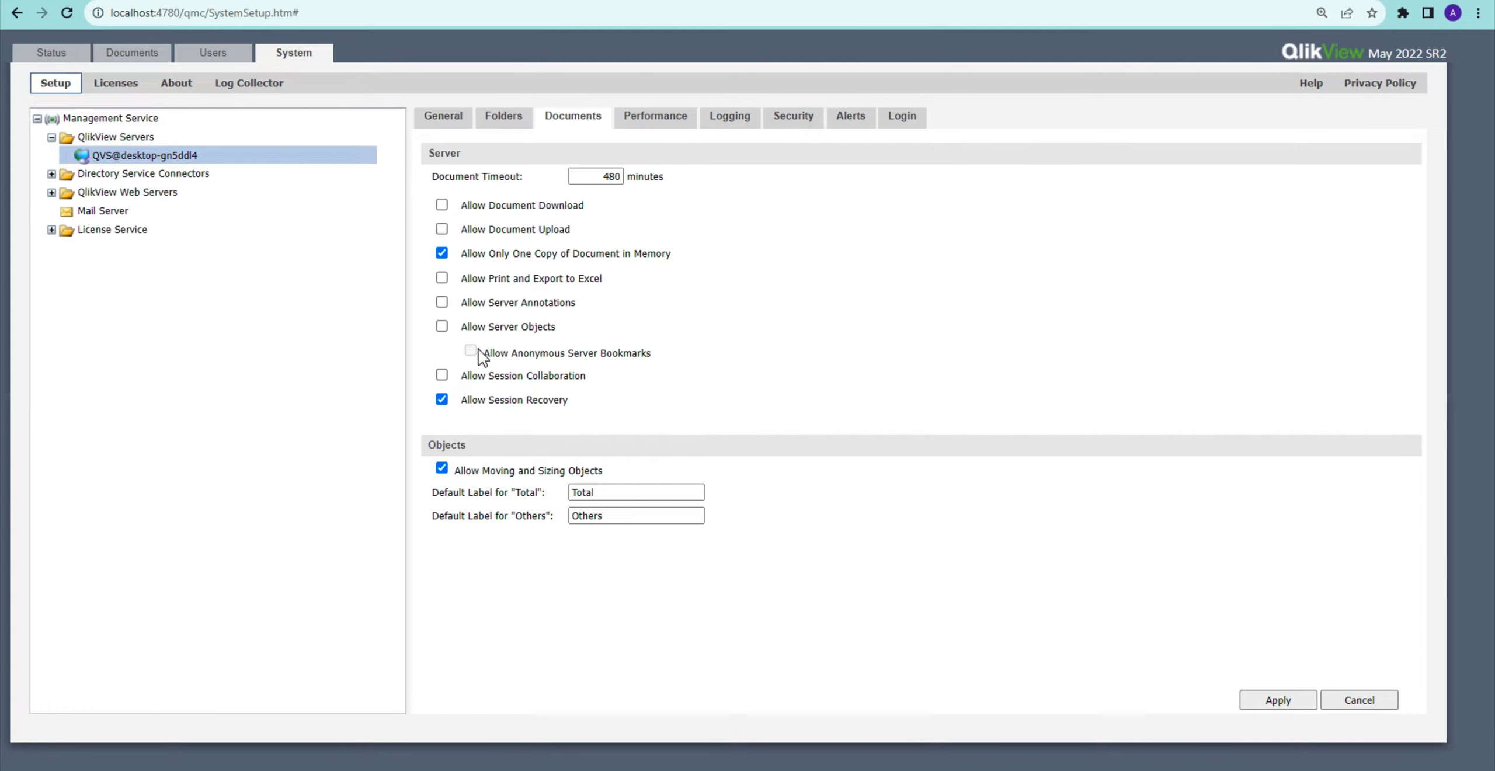
click(442, 327)
click(1290, 703)
Step: Refresh the console and set server object authorization for Movies Database.qvw to All Authenticated Users, then apply
click(90, 1)
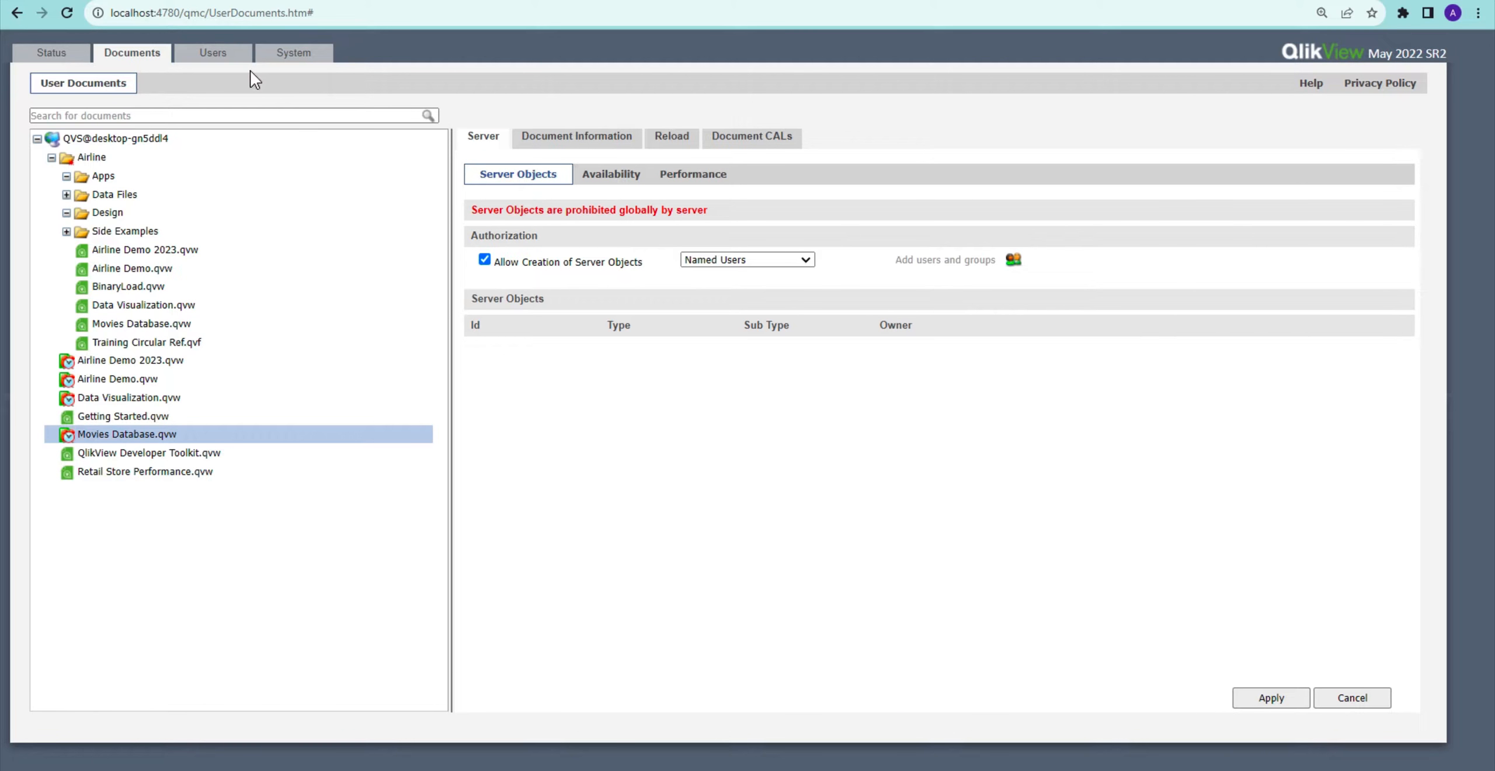
click(67, 13)
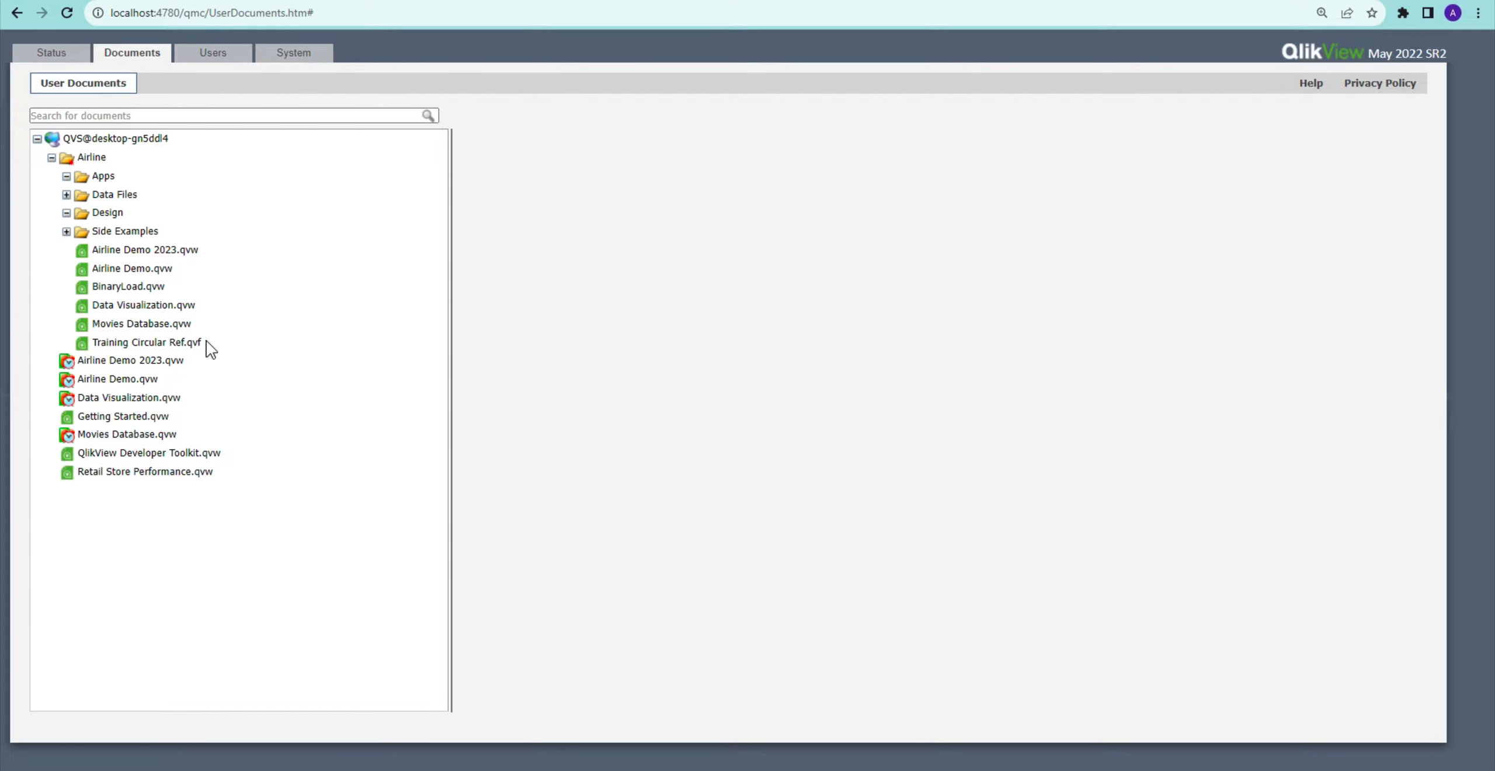
click(127, 435)
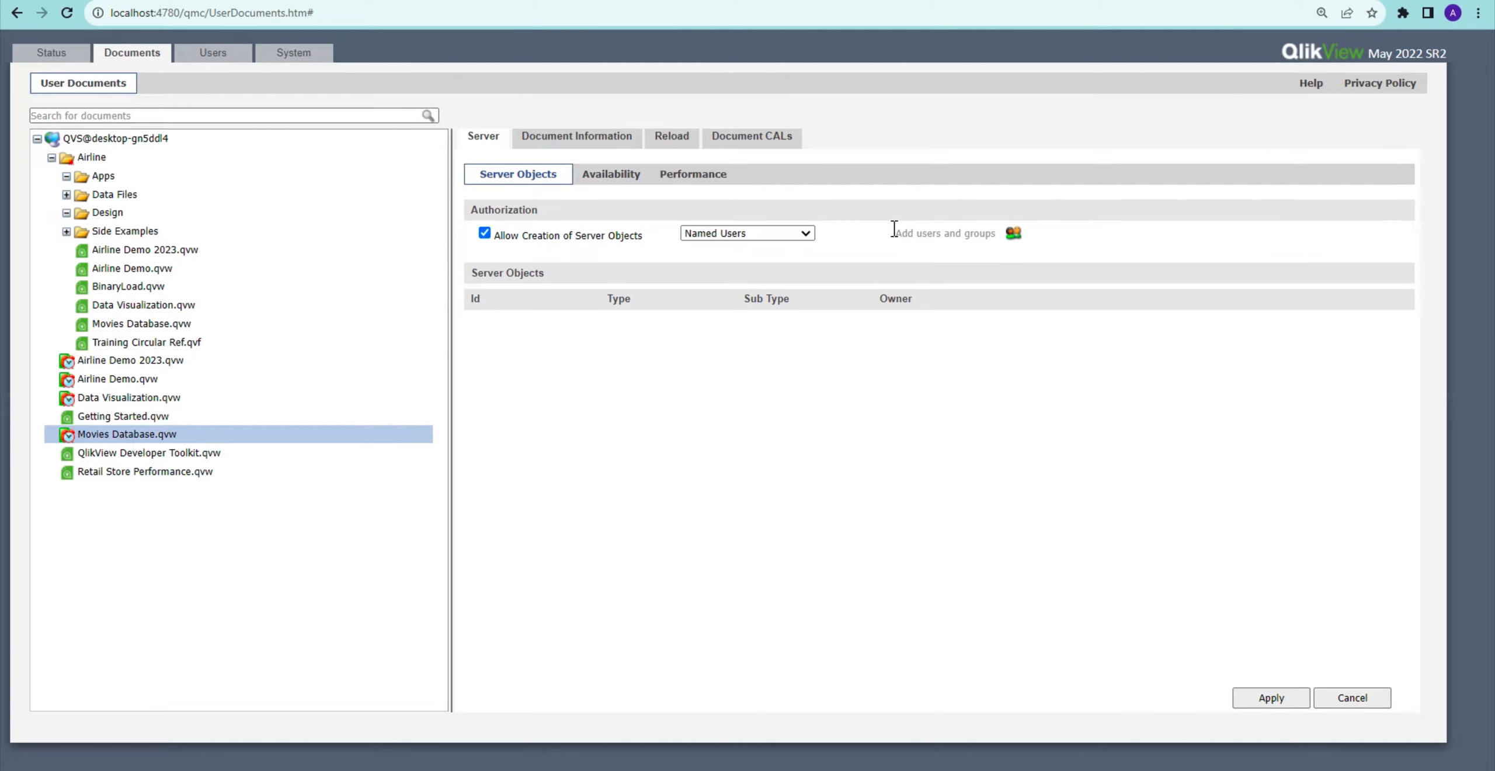
click(802, 235)
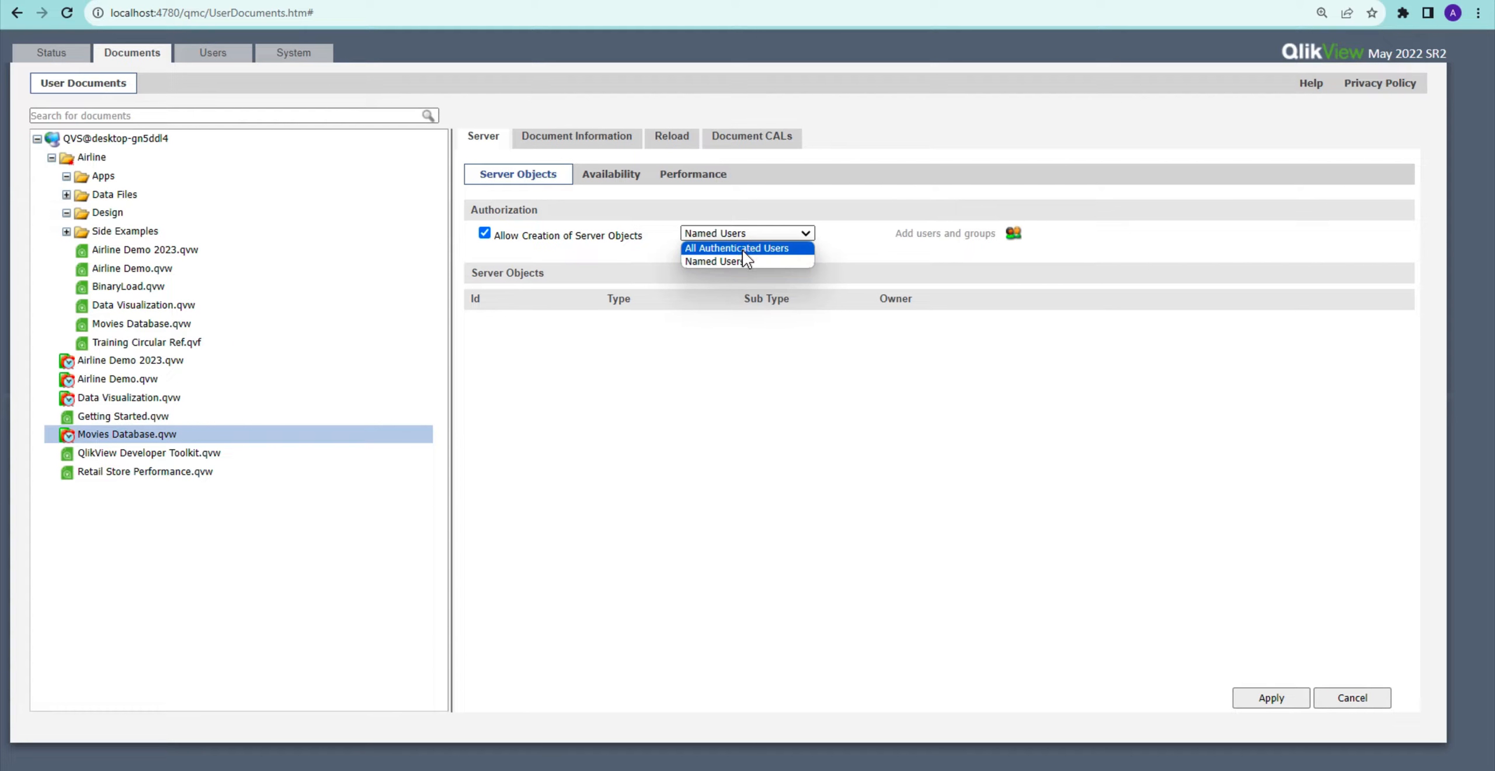
click(722, 250)
click(1263, 699)
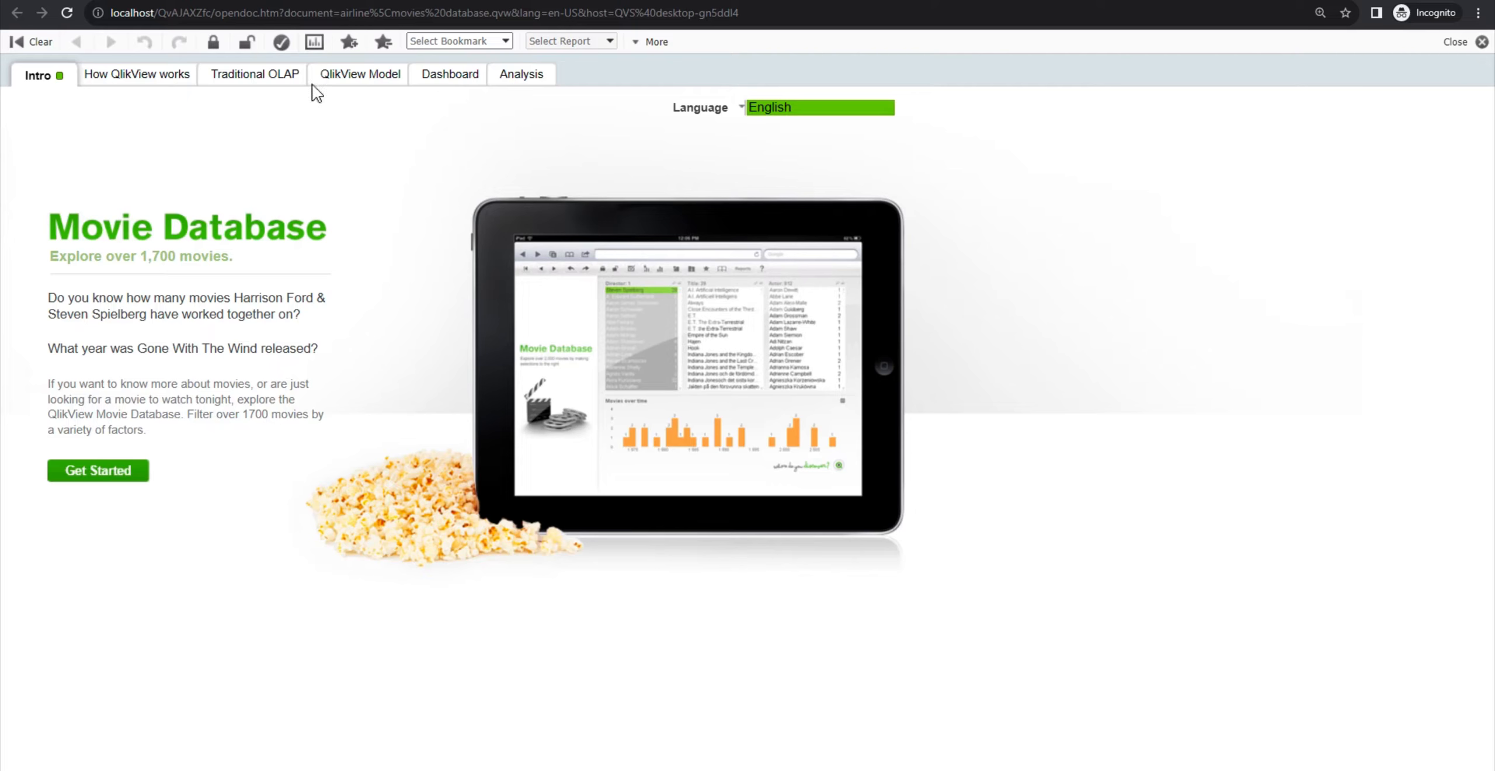
Step: Reload the AccessPoint document and check its context menu for new options
click(73, 16)
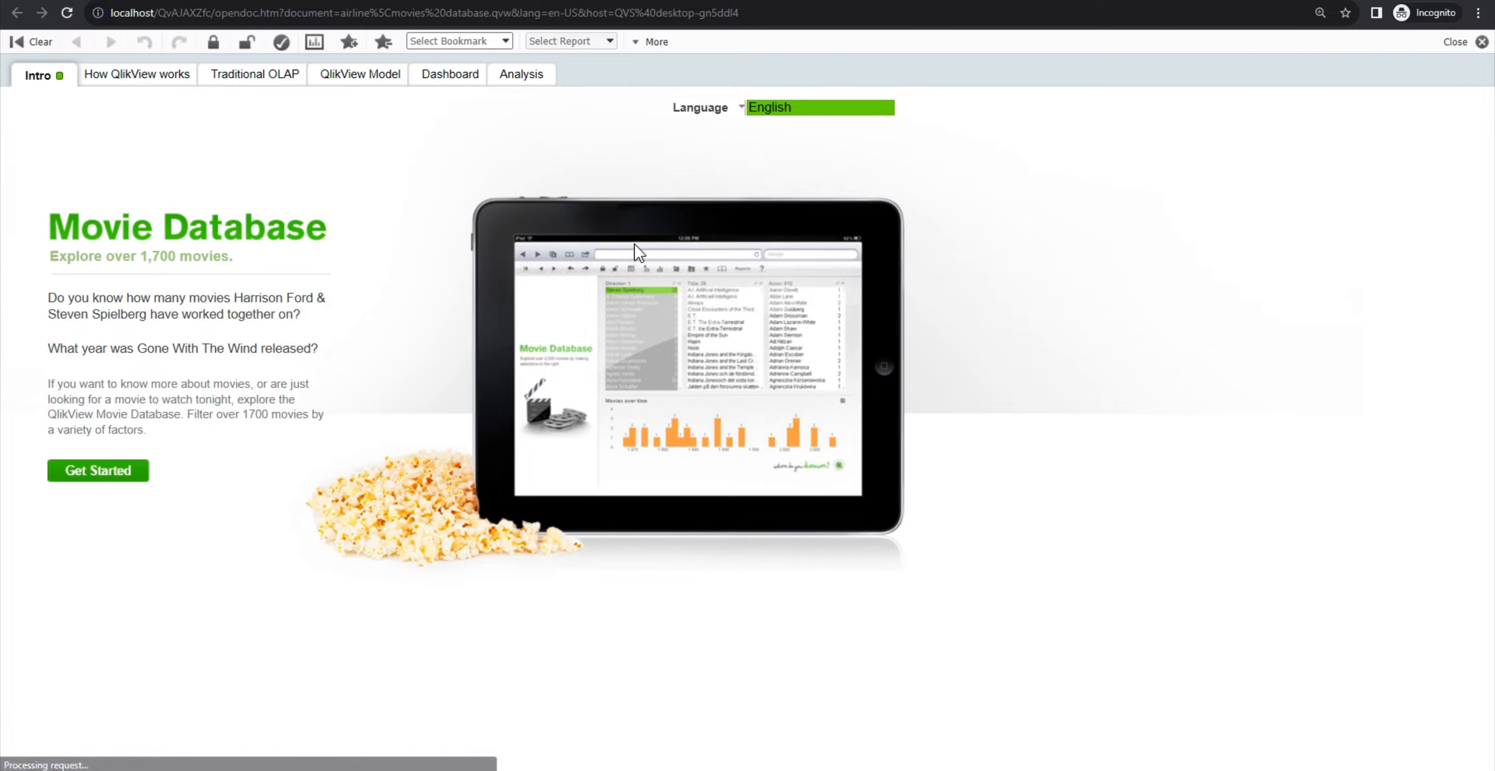
right_click(1196, 299)
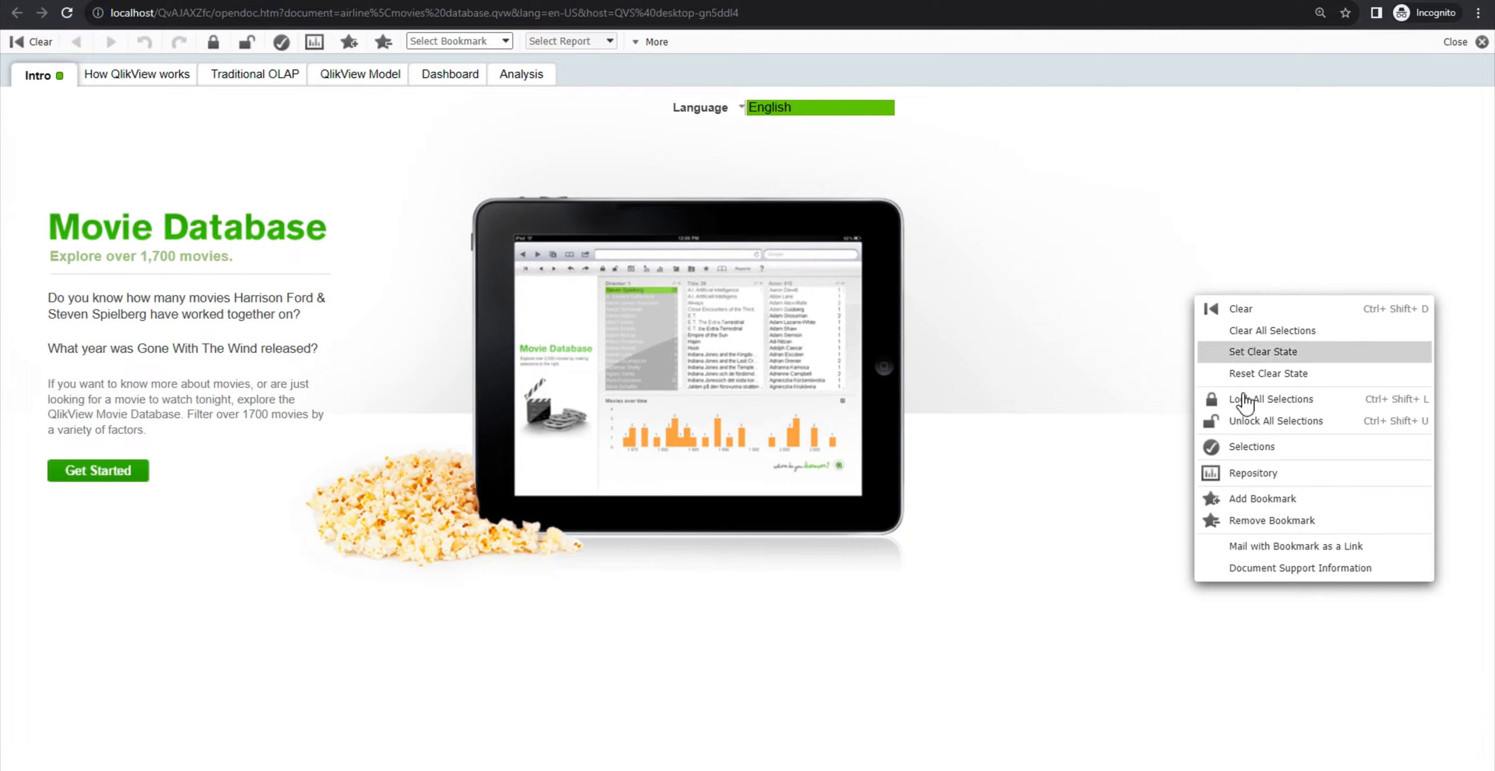
click(1112, 300)
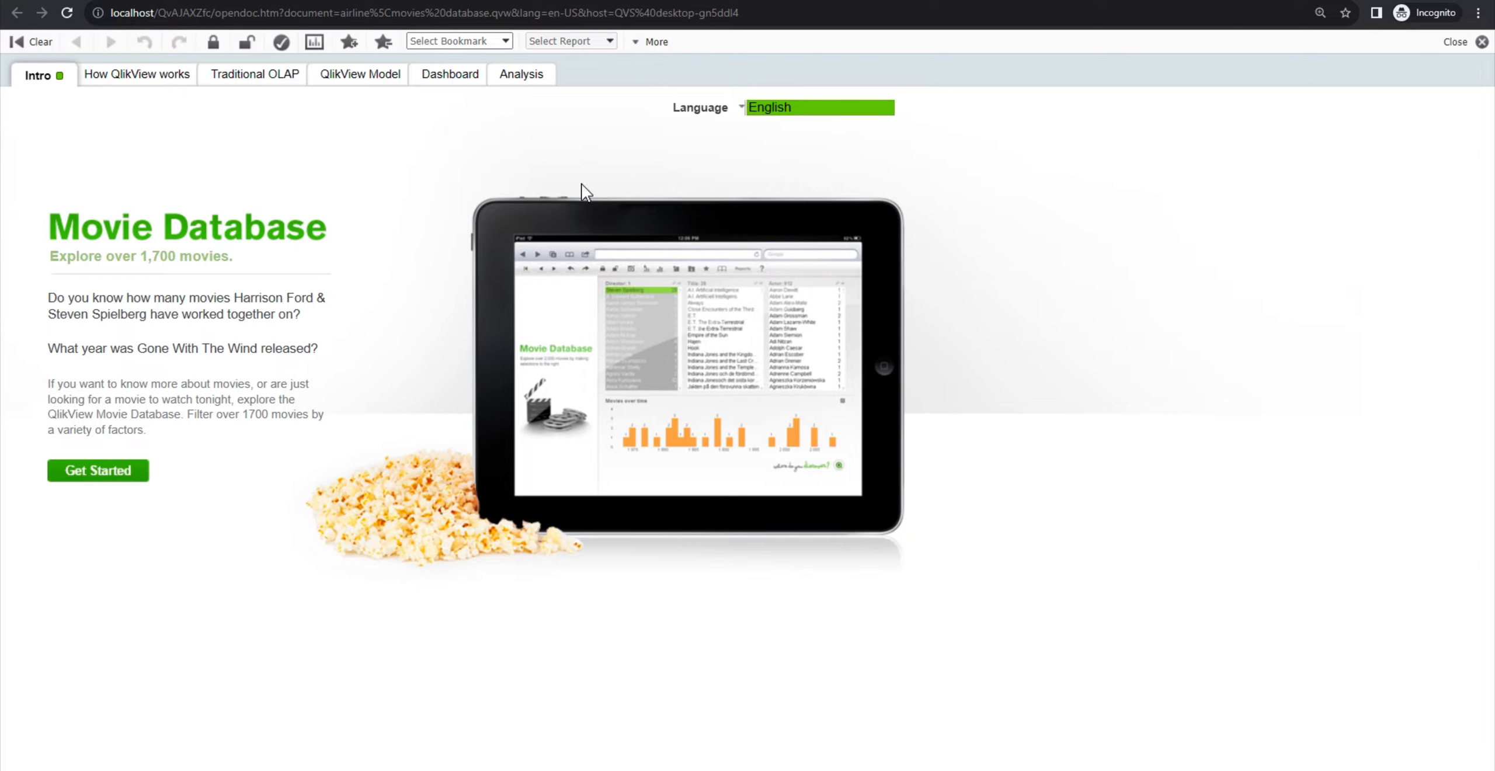
Step: Return to the AccessPoint document list and reopen a Movies Database.qvw document
click(67, 14)
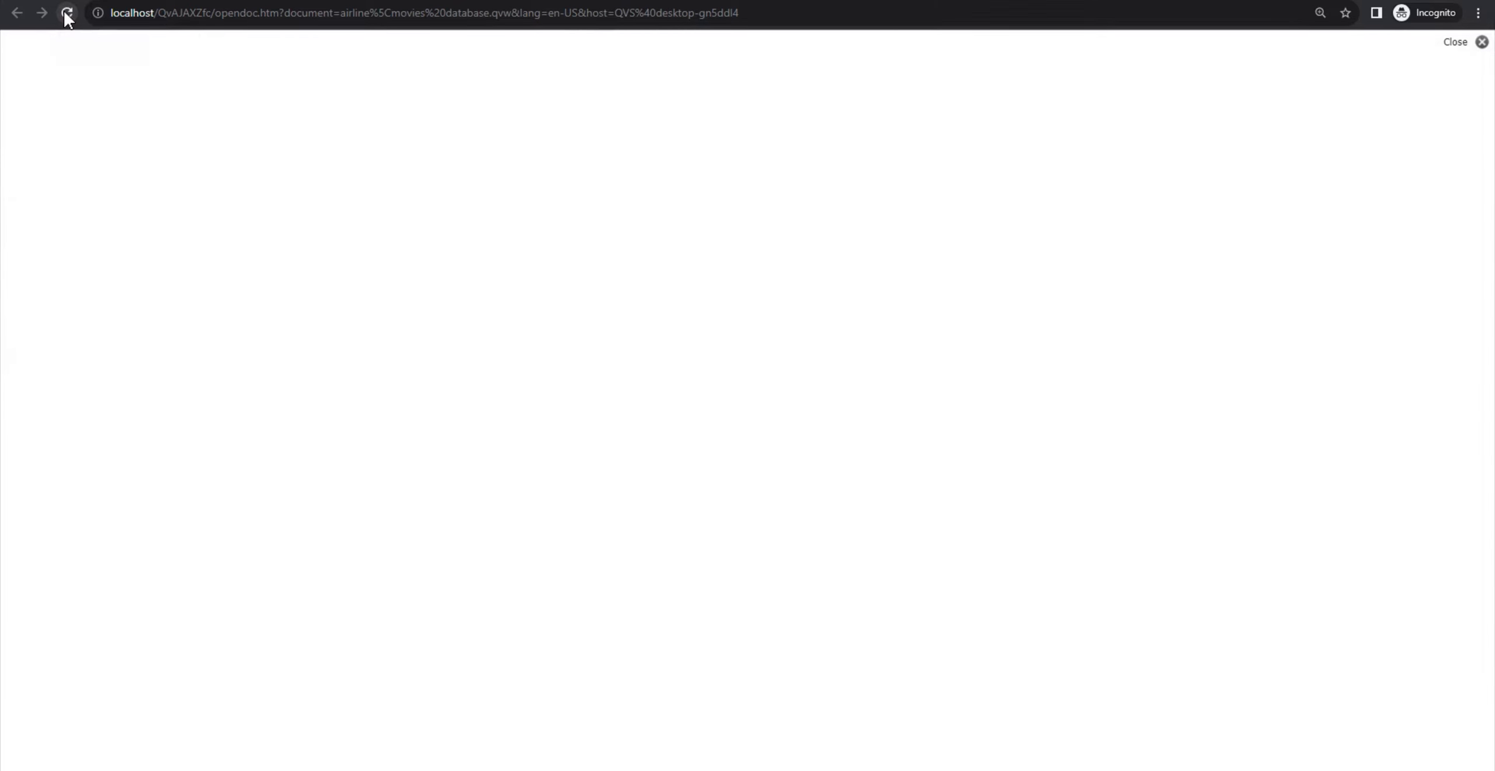
right_click(1165, 312)
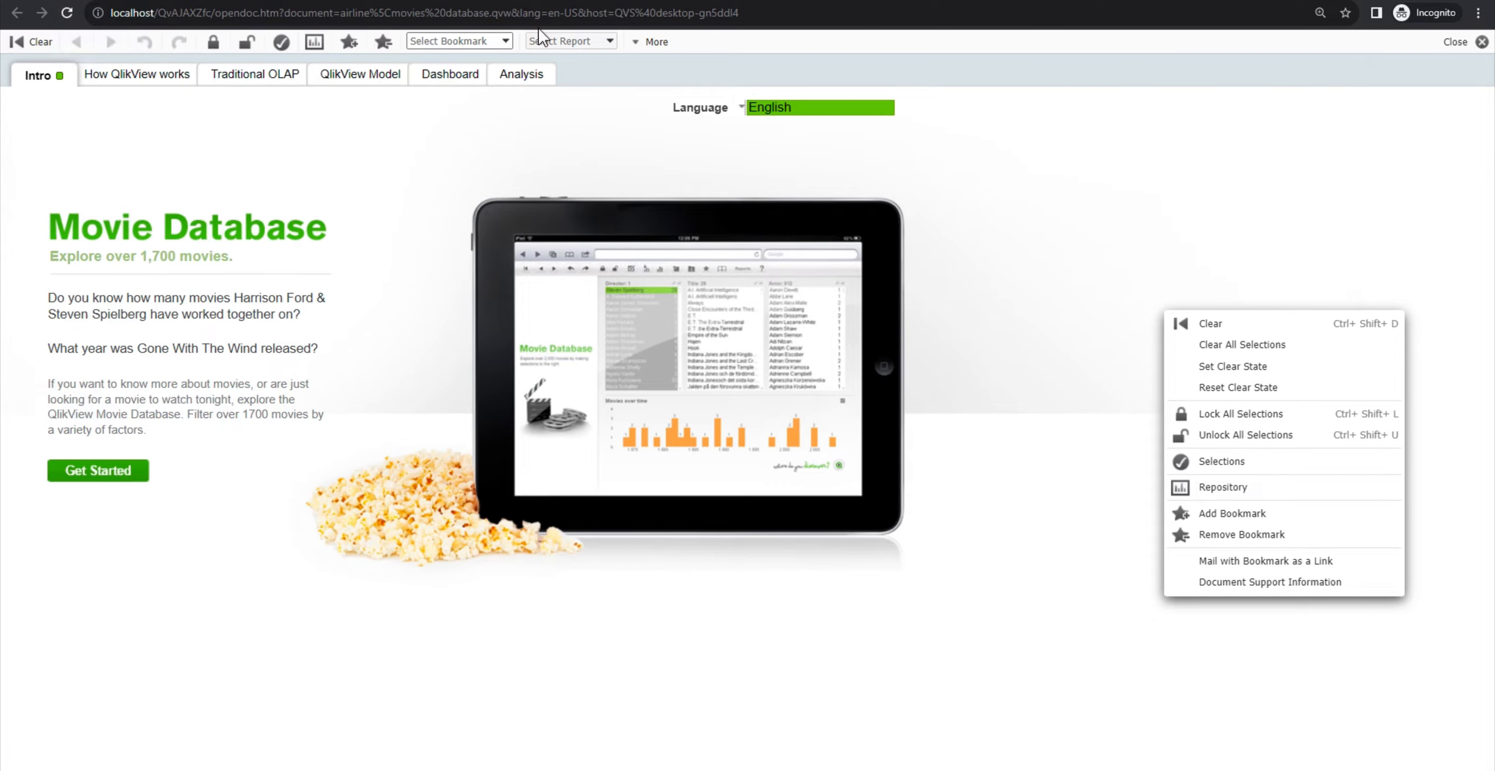
key(alt+Left)
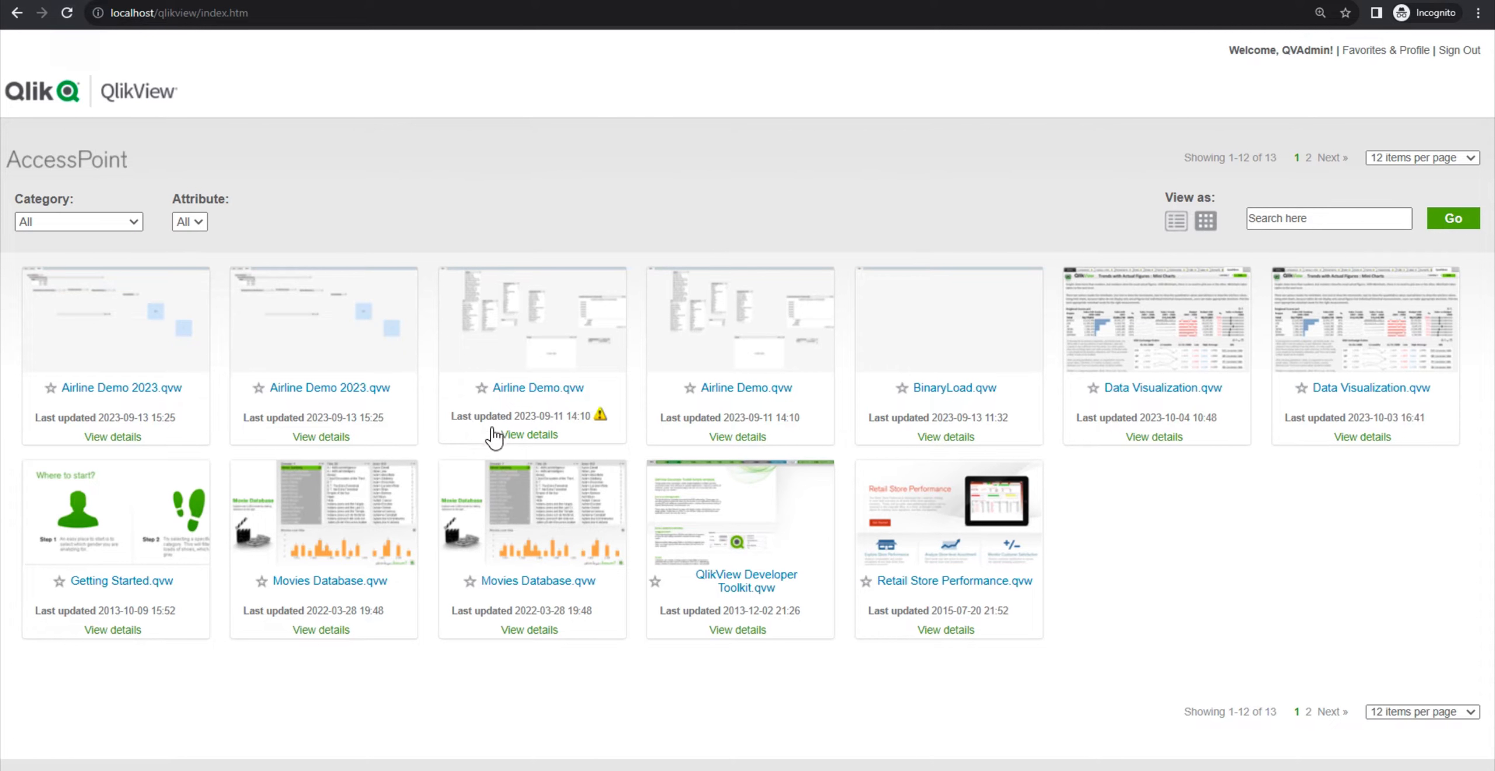
click(362, 532)
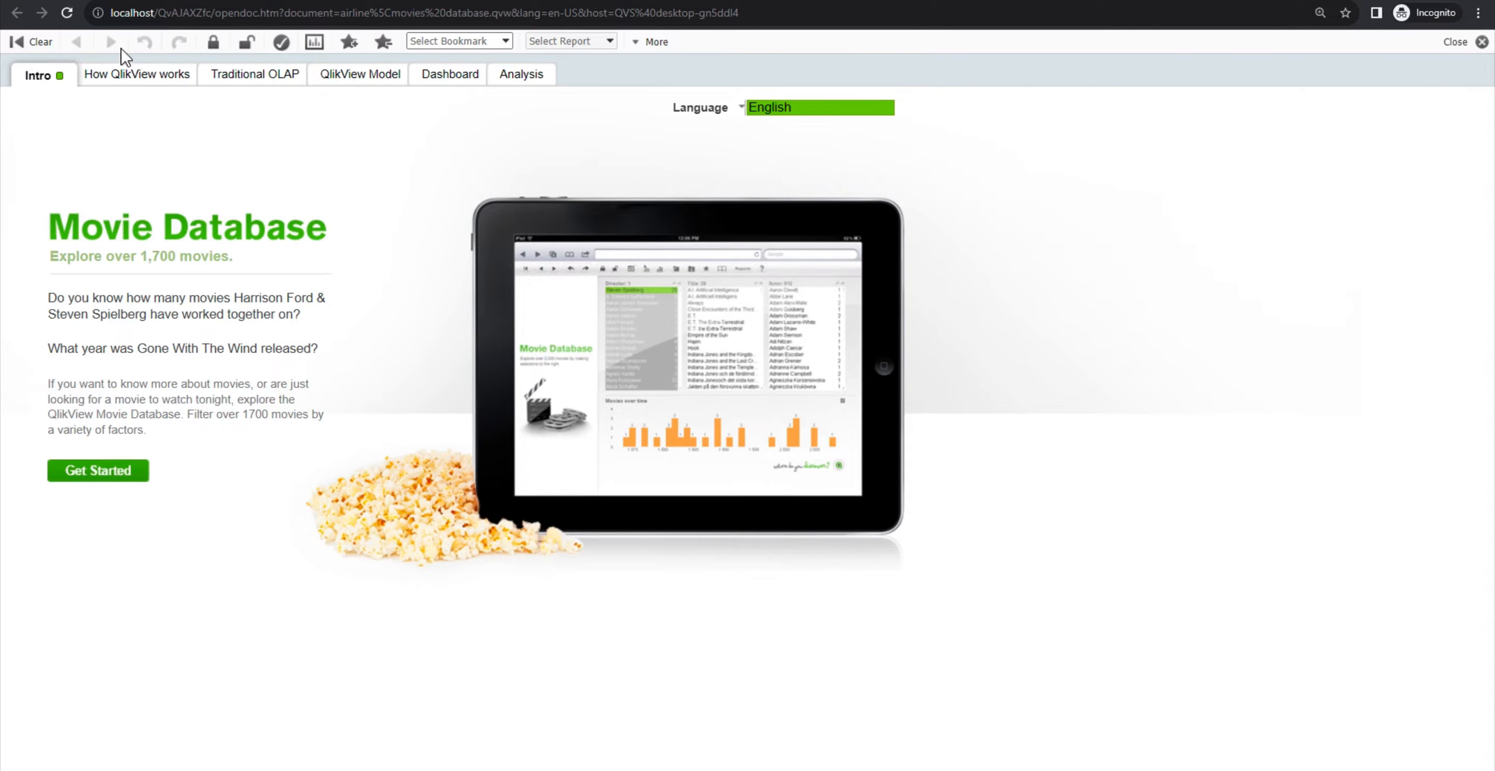
Step: Open the other Movies Database.qvw copy and add a Director list box as a new sheet object
key(alt+Left)
click(509, 508)
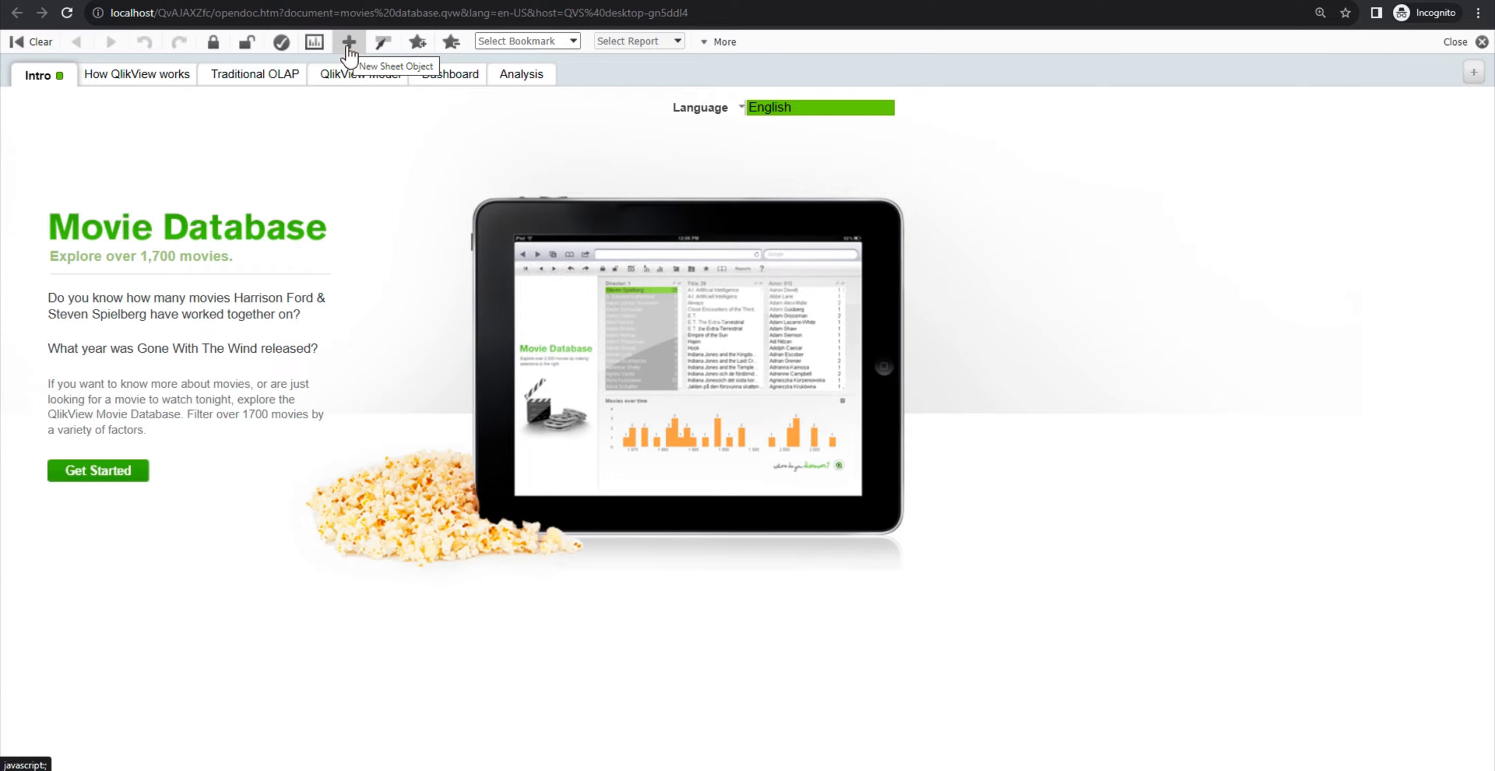
right_click(1286, 290)
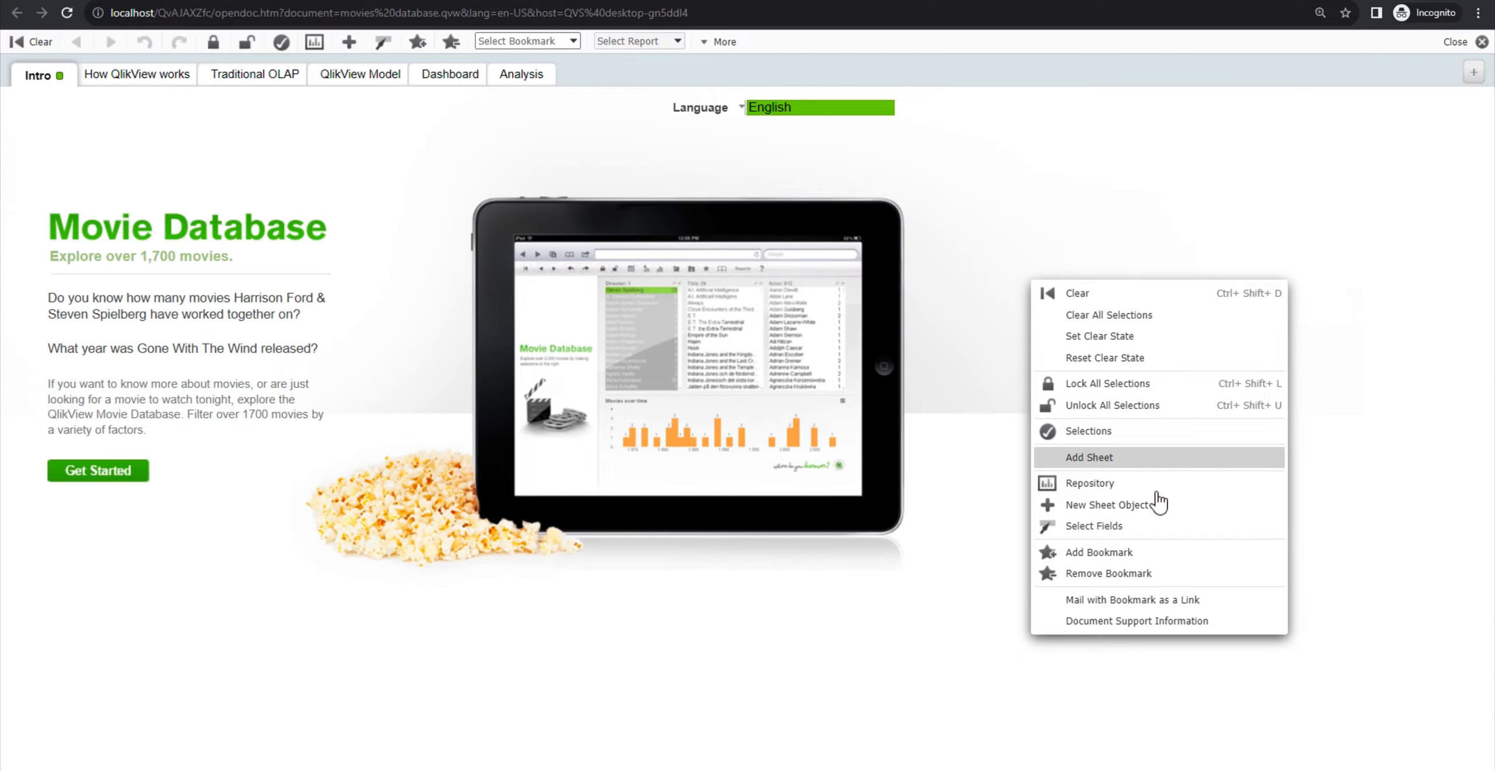
click(1130, 504)
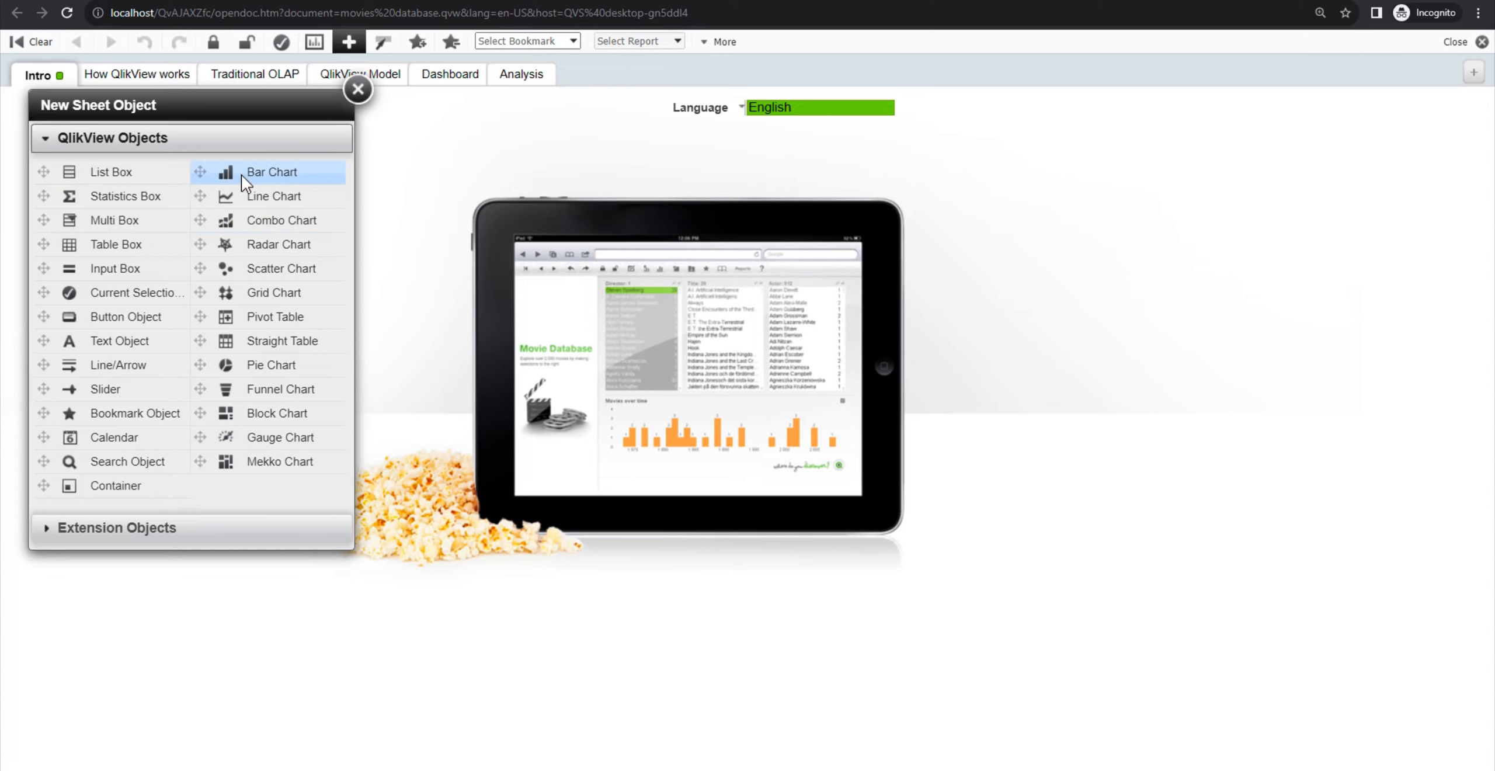
drag(44, 172, 1268, 307)
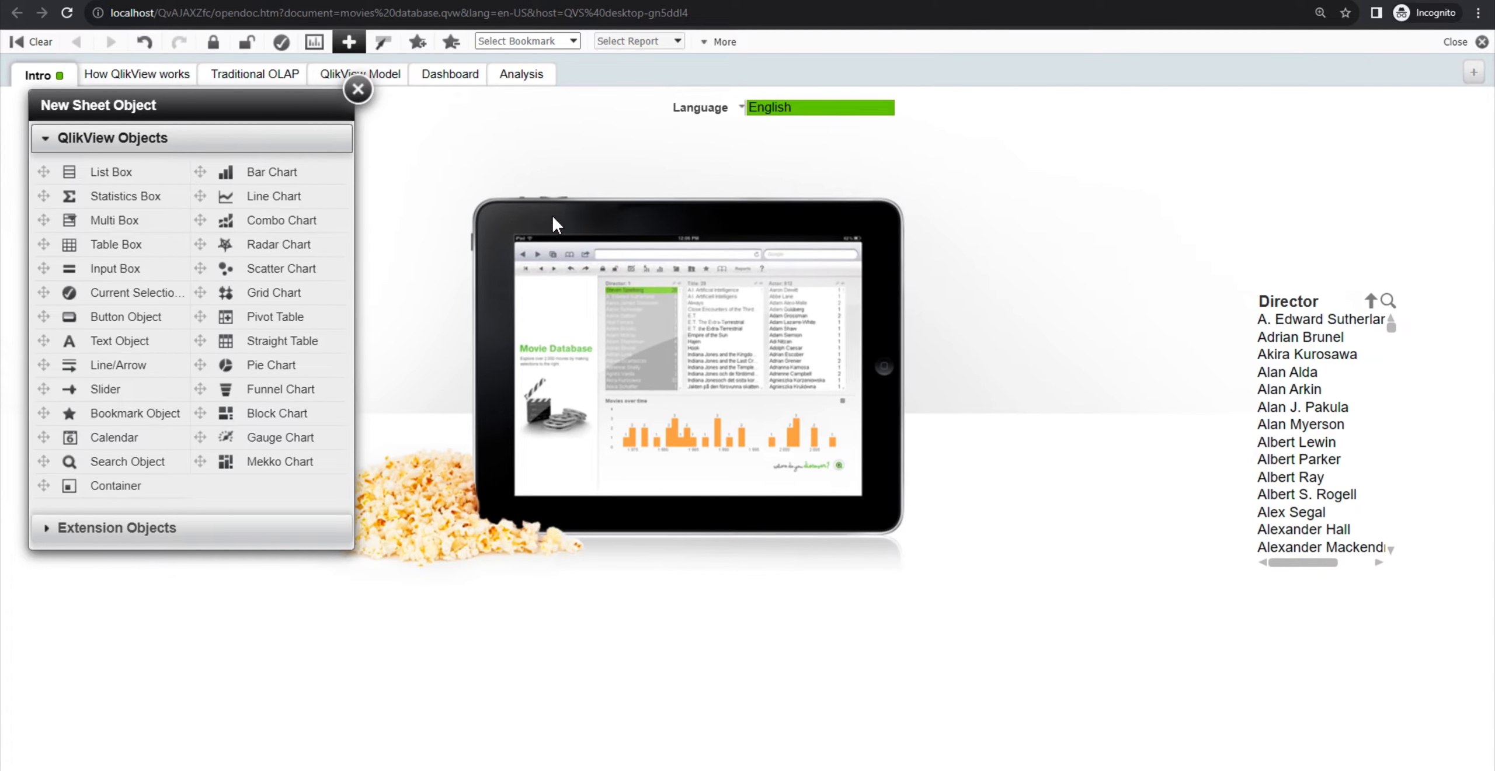
click(357, 89)
Step: Set server object authorization for Movies Database.qvw to Named Users in the console and apply
click(67, 15)
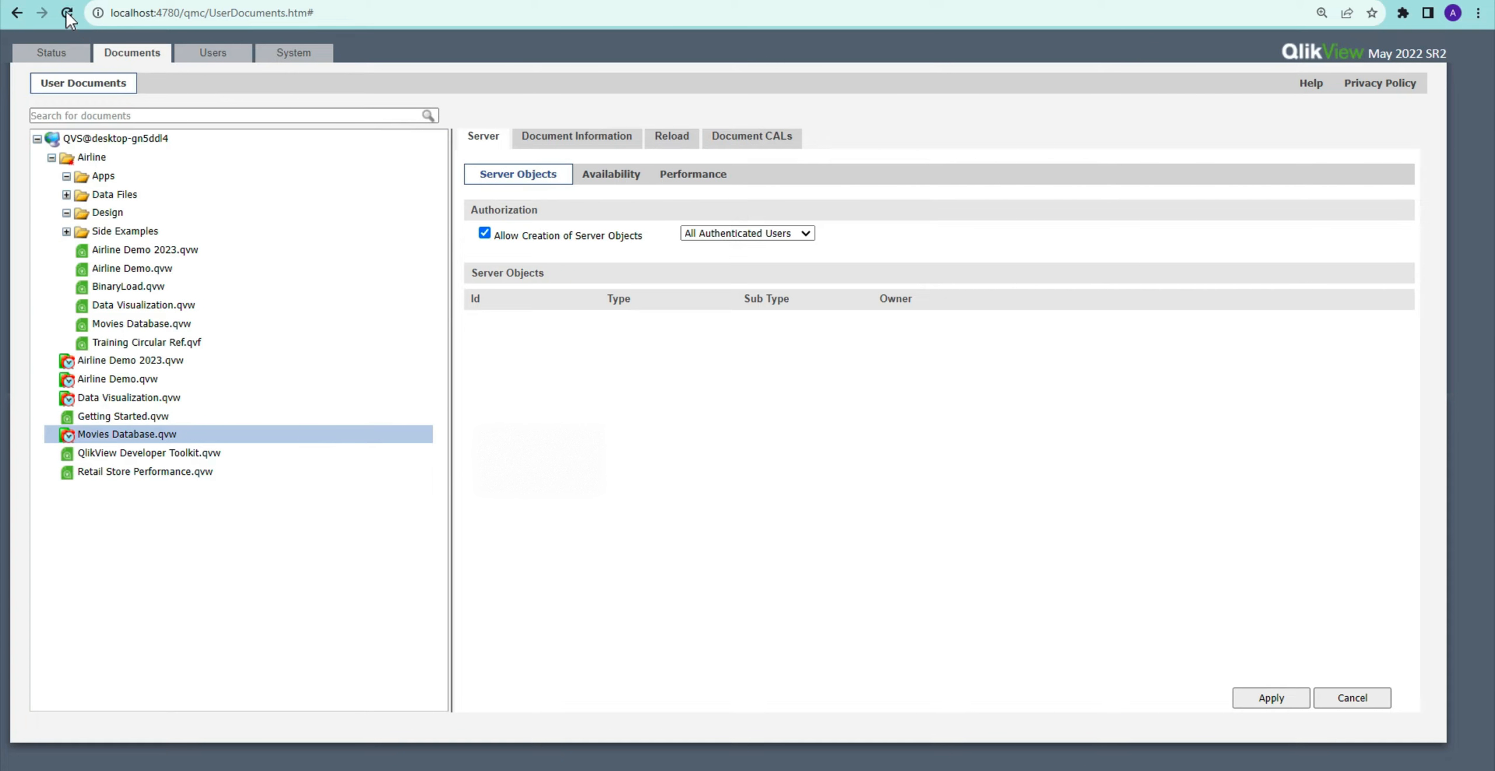
click(67, 14)
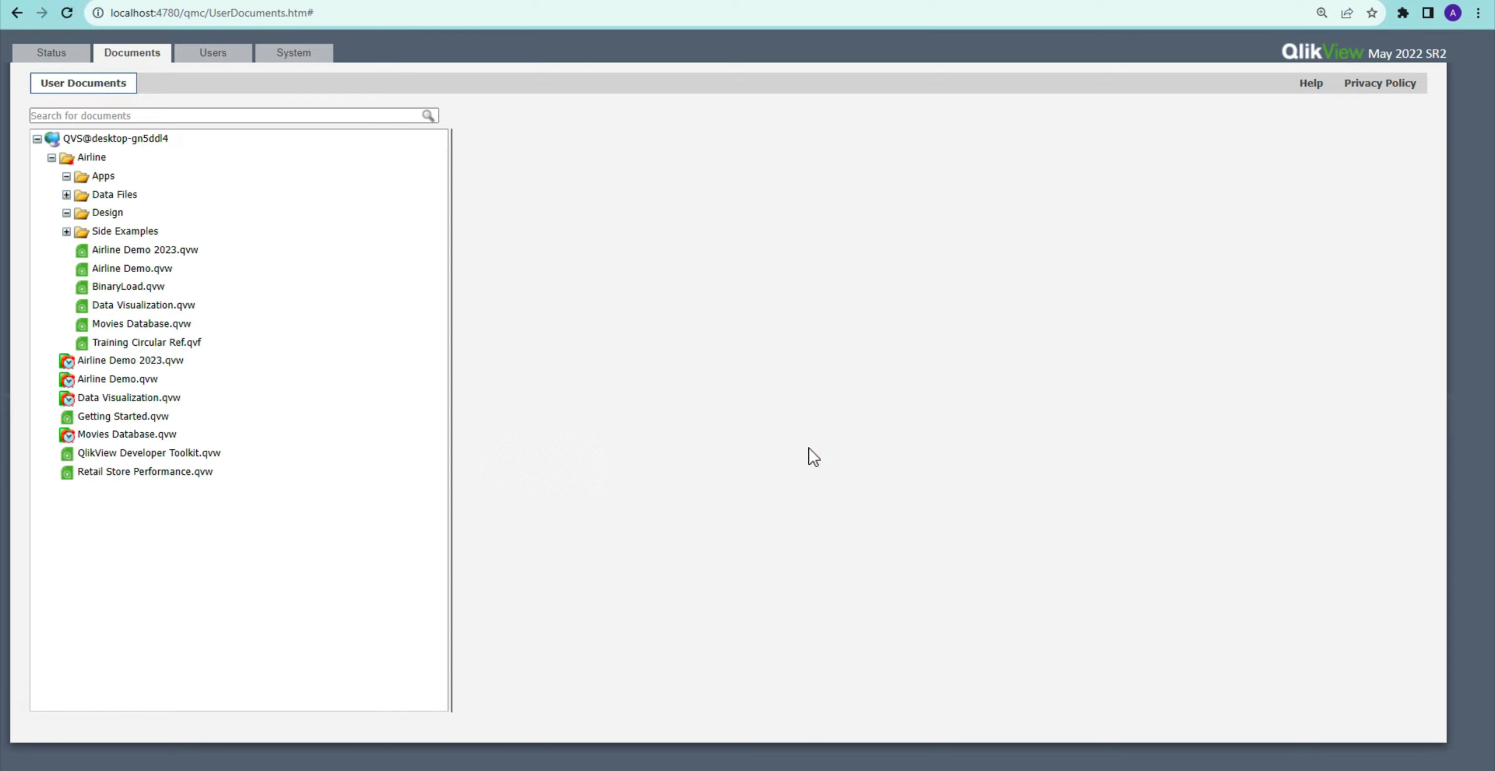
click(97, 432)
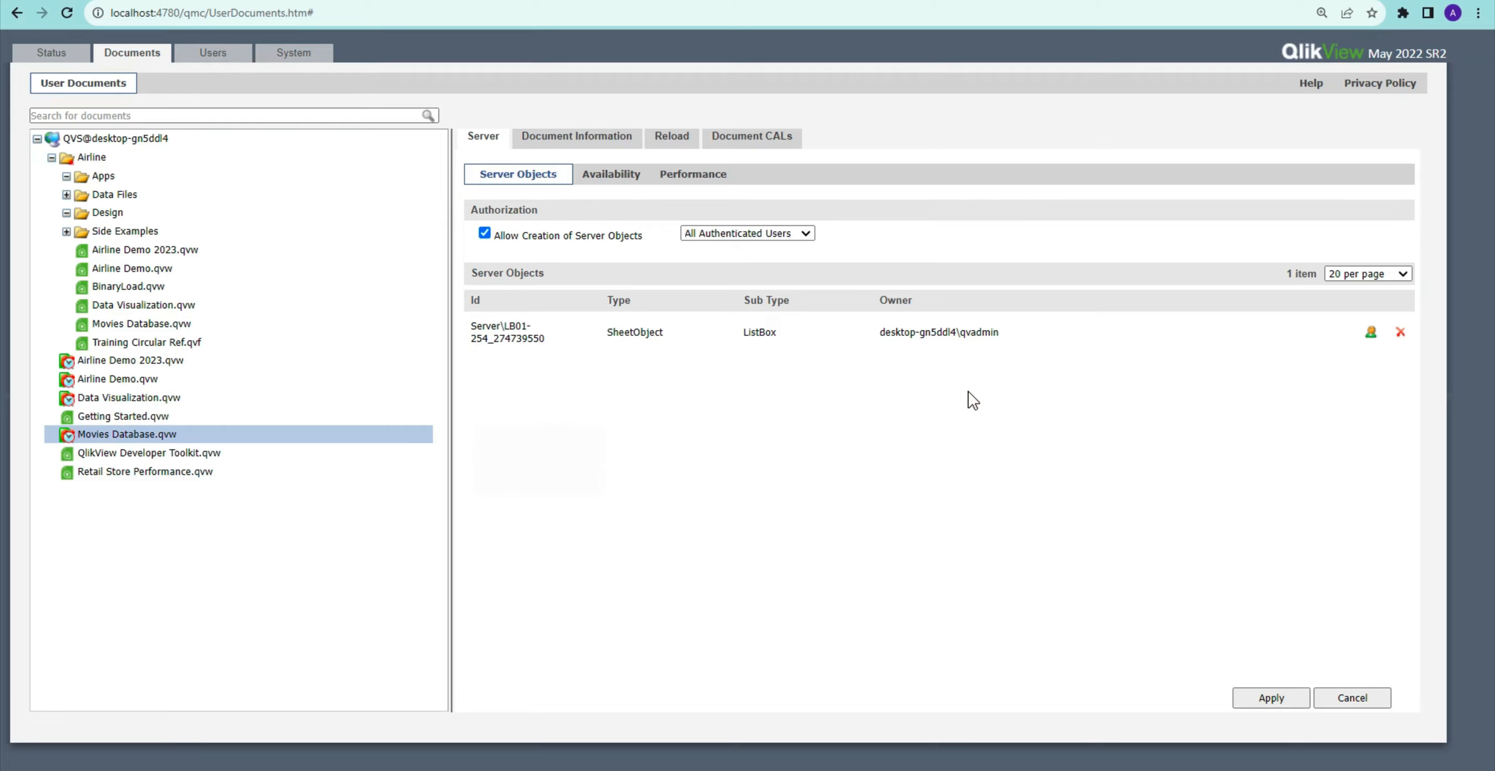
click(797, 235)
click(771, 265)
click(1252, 698)
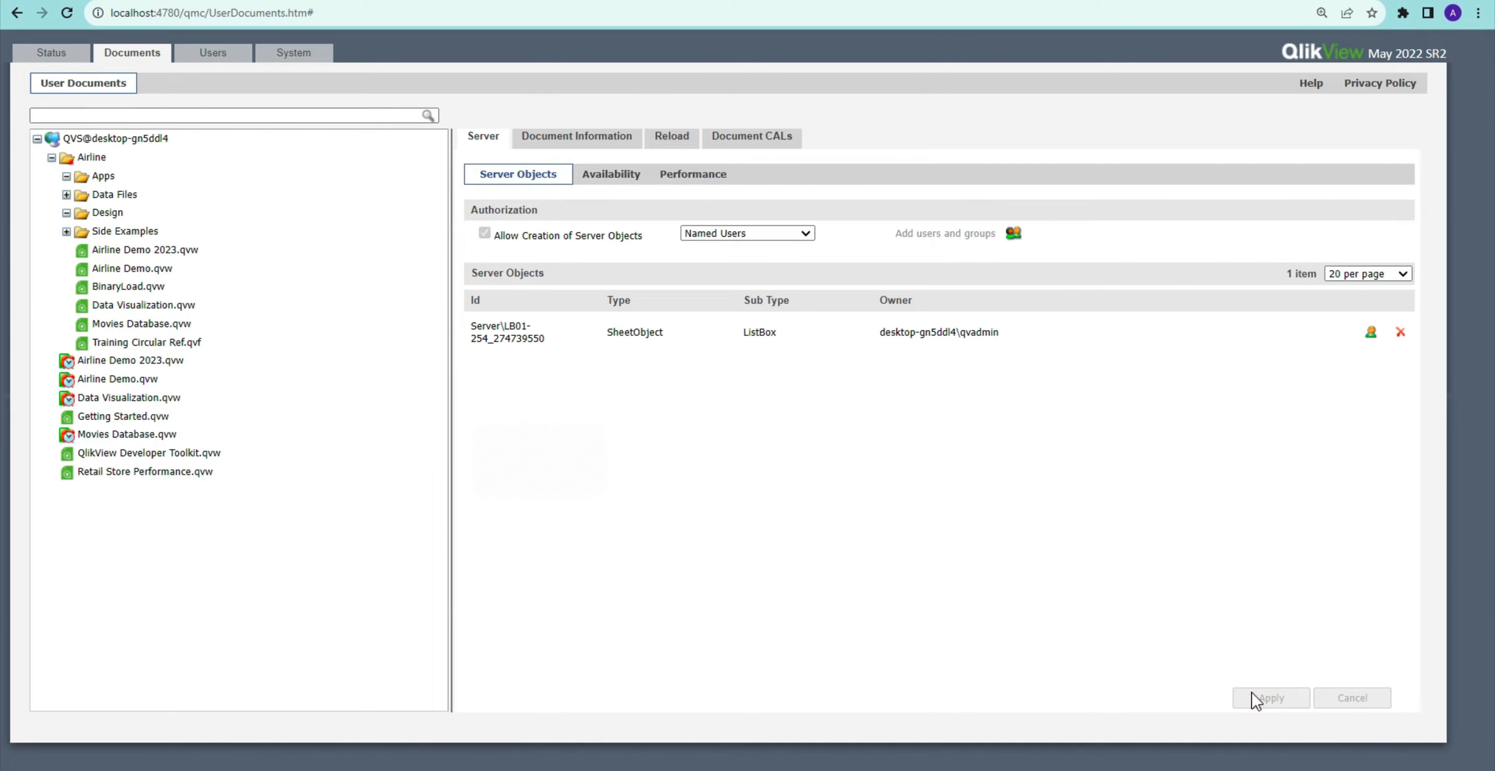
Step: Reload the AccessPoint document and review its context menu before returning to the Management Console
key(alt+Tab)
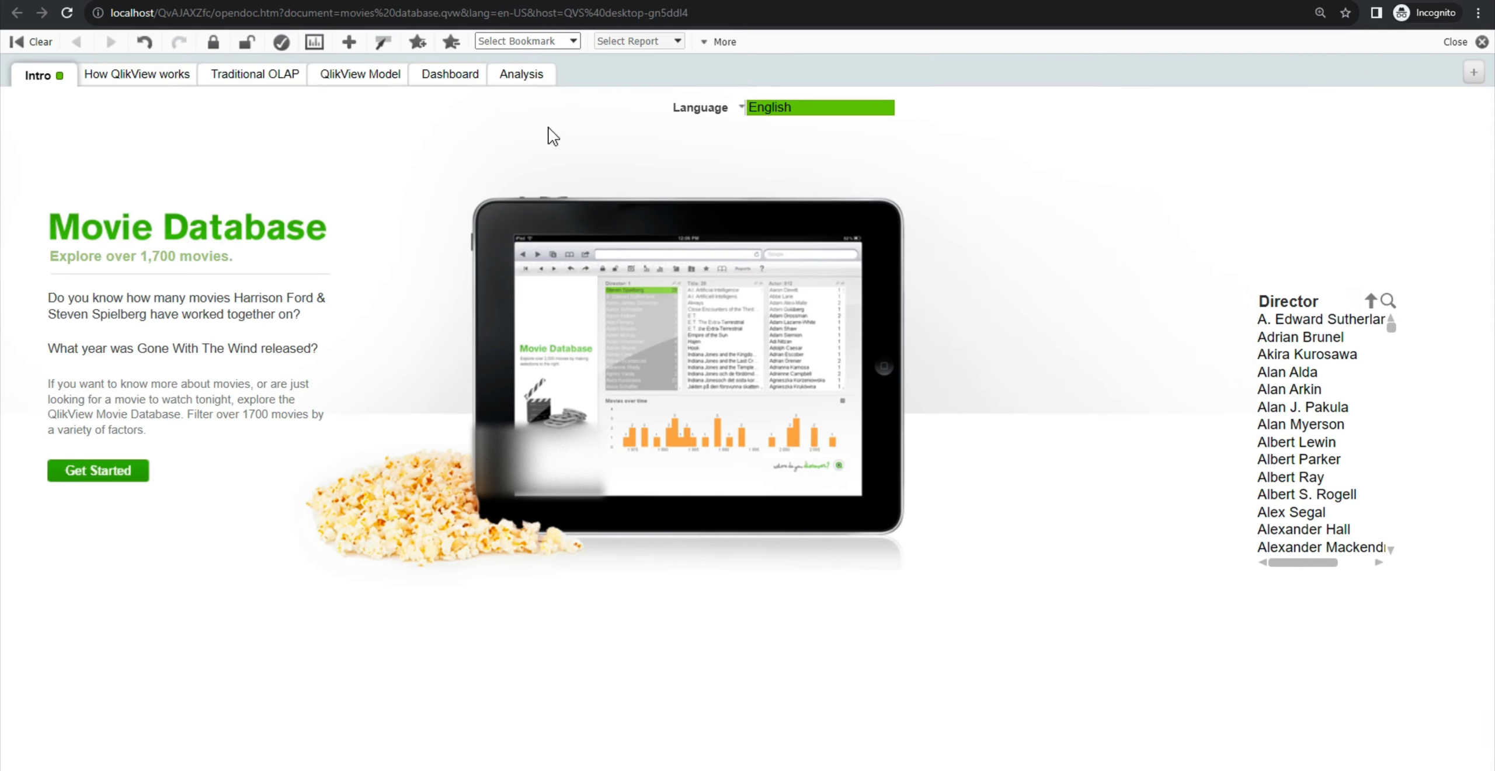
click(68, 12)
right_click(1069, 321)
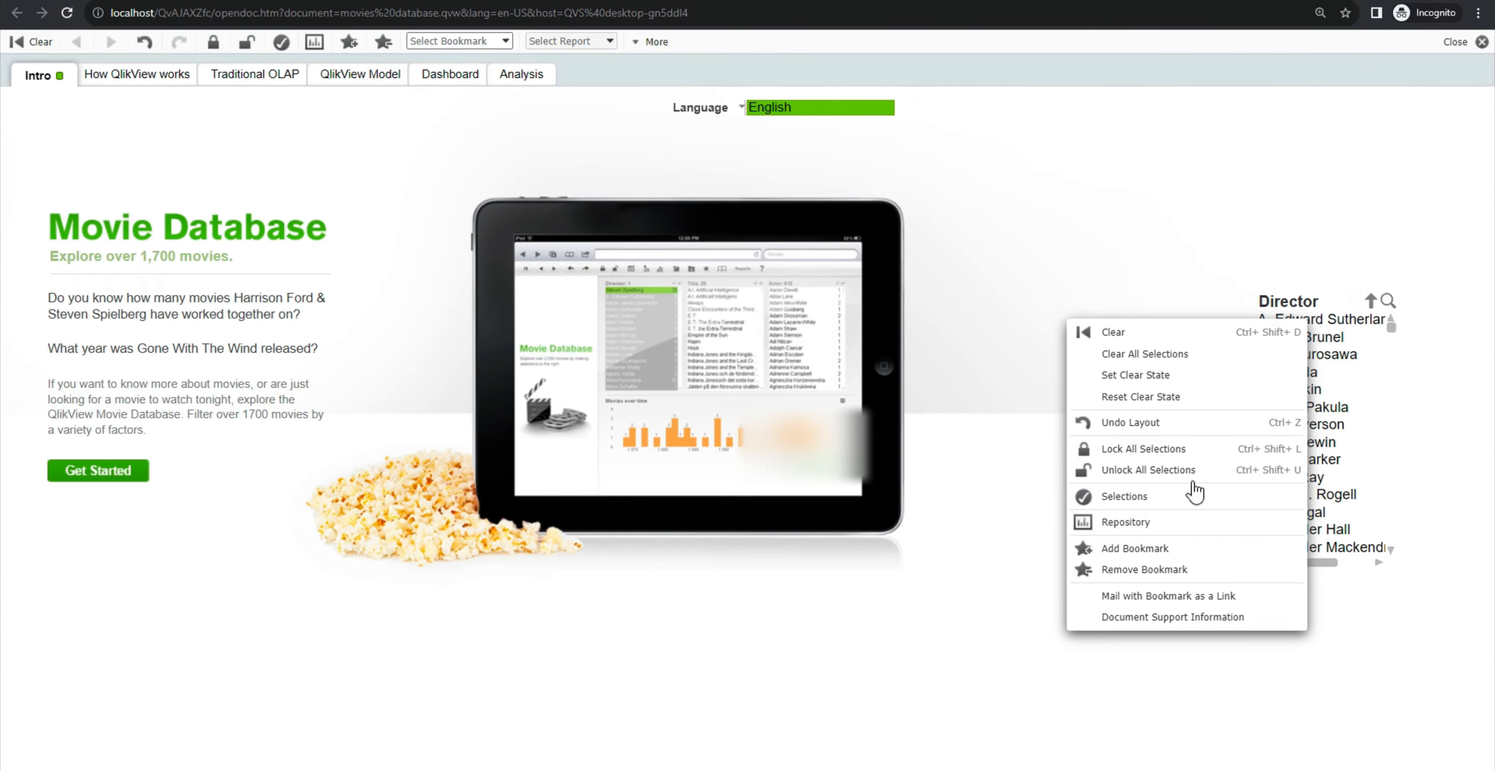
click(1048, 211)
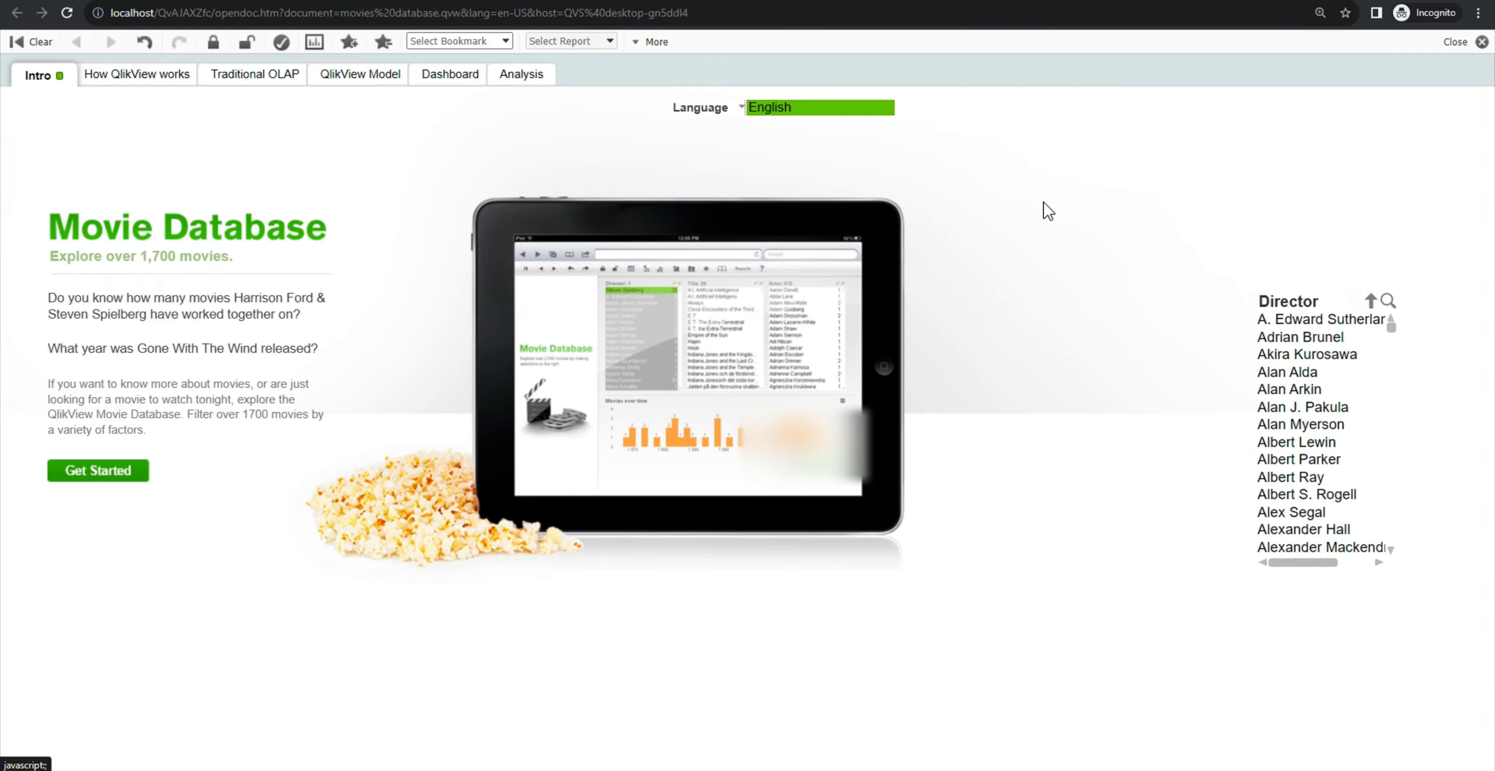
key(alt+Tab)
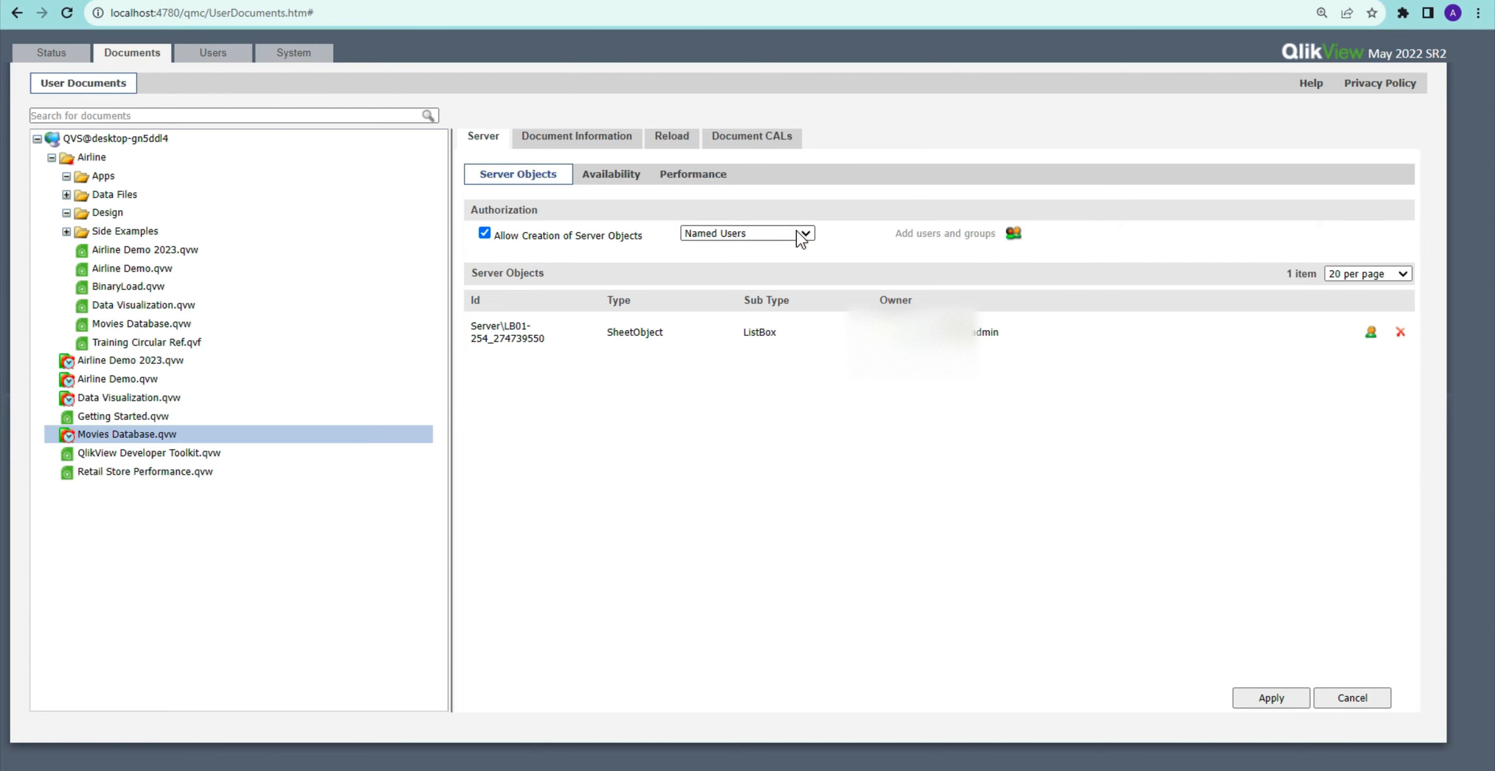
Step: Add the QlikView Administrators group as named users allowed to create server objects, confirm, and apply
click(1015, 238)
click(600, 219)
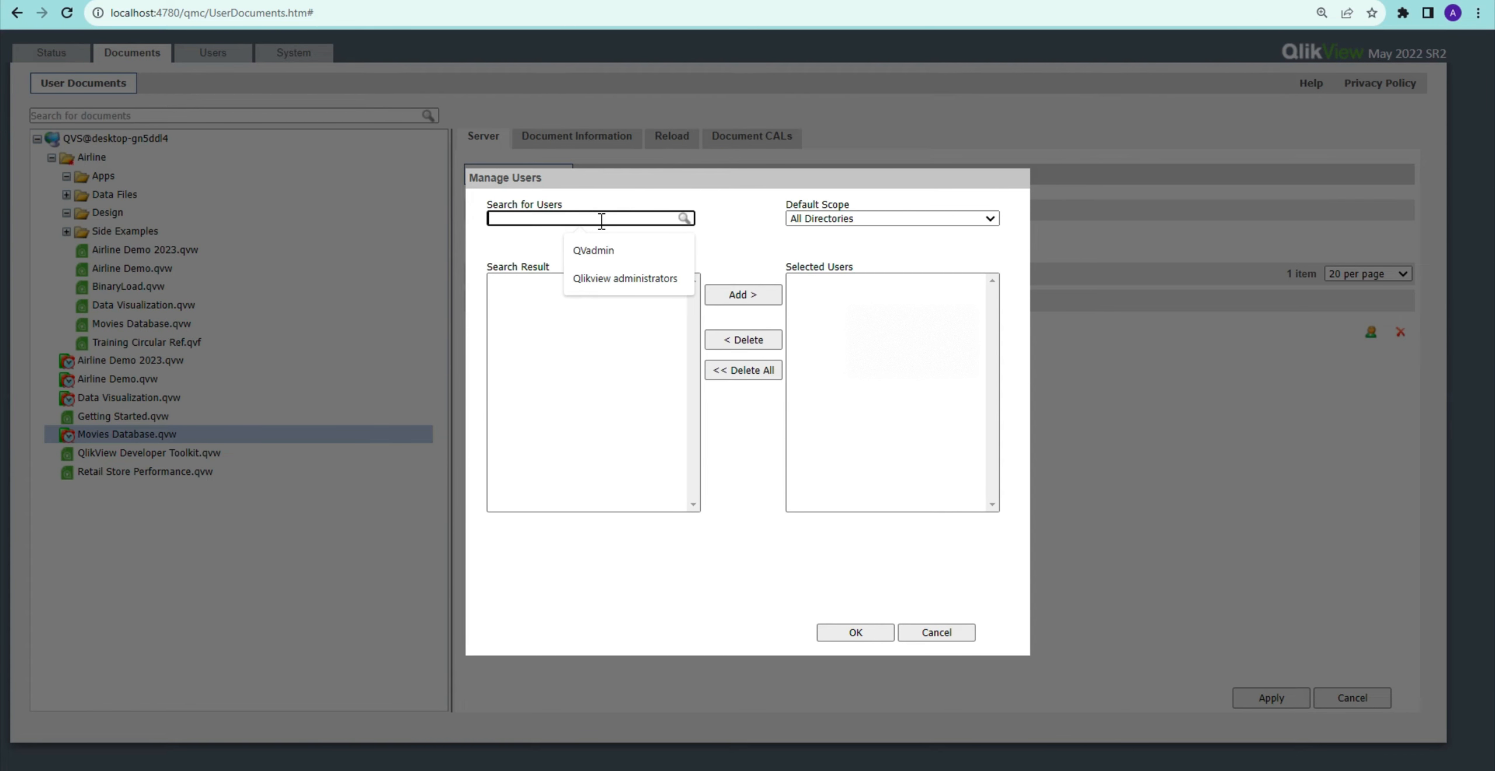
click(623, 279)
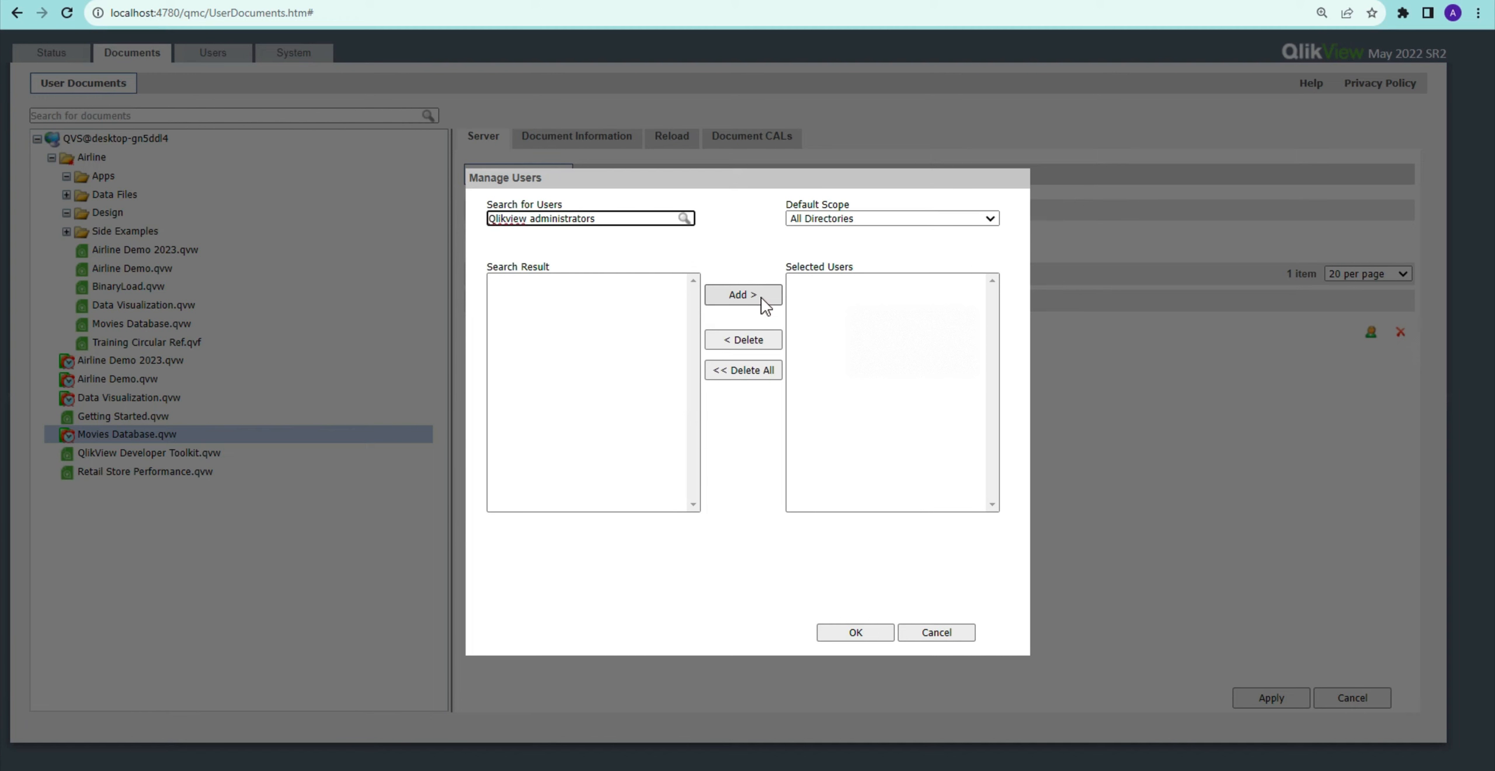
click(684, 219)
click(733, 299)
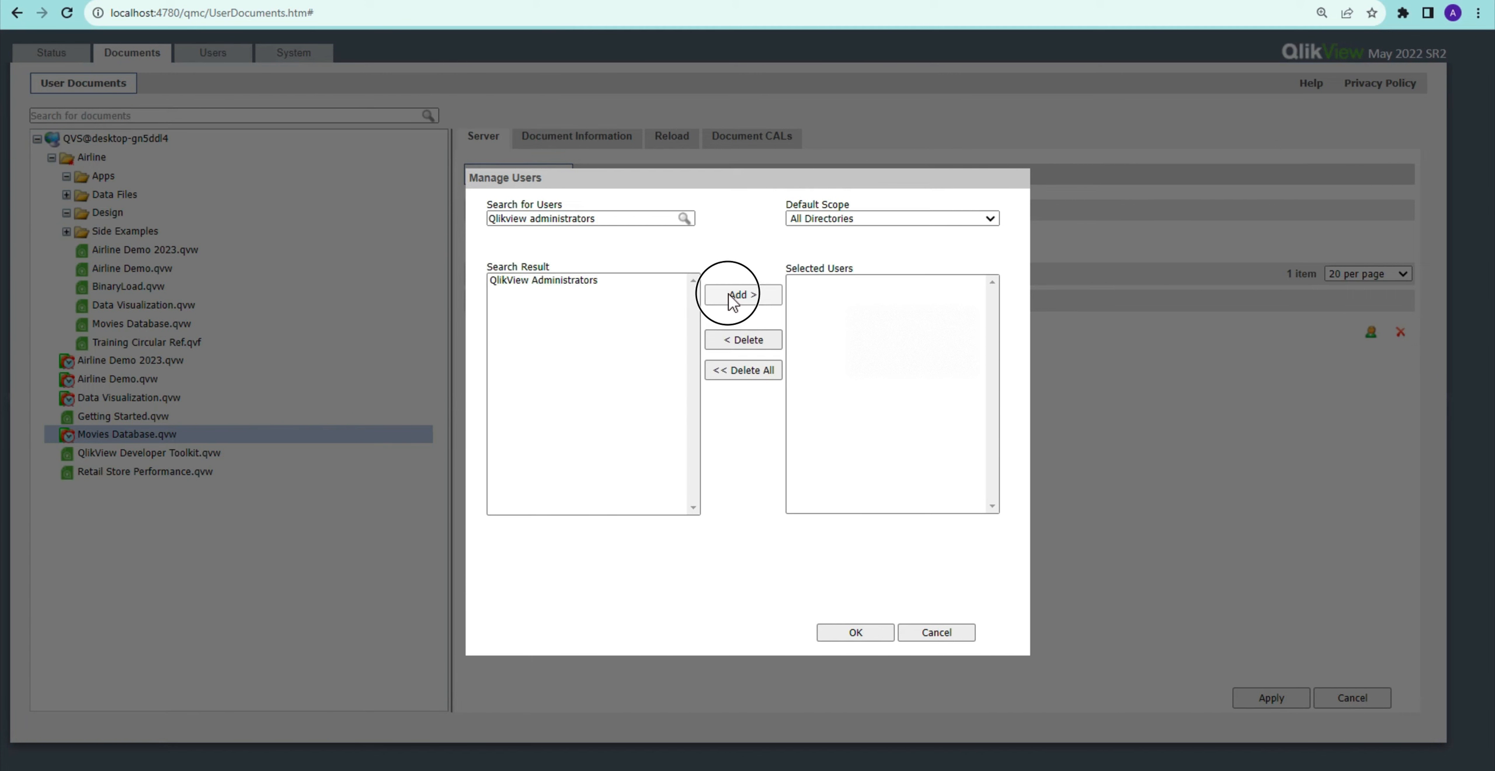
click(856, 632)
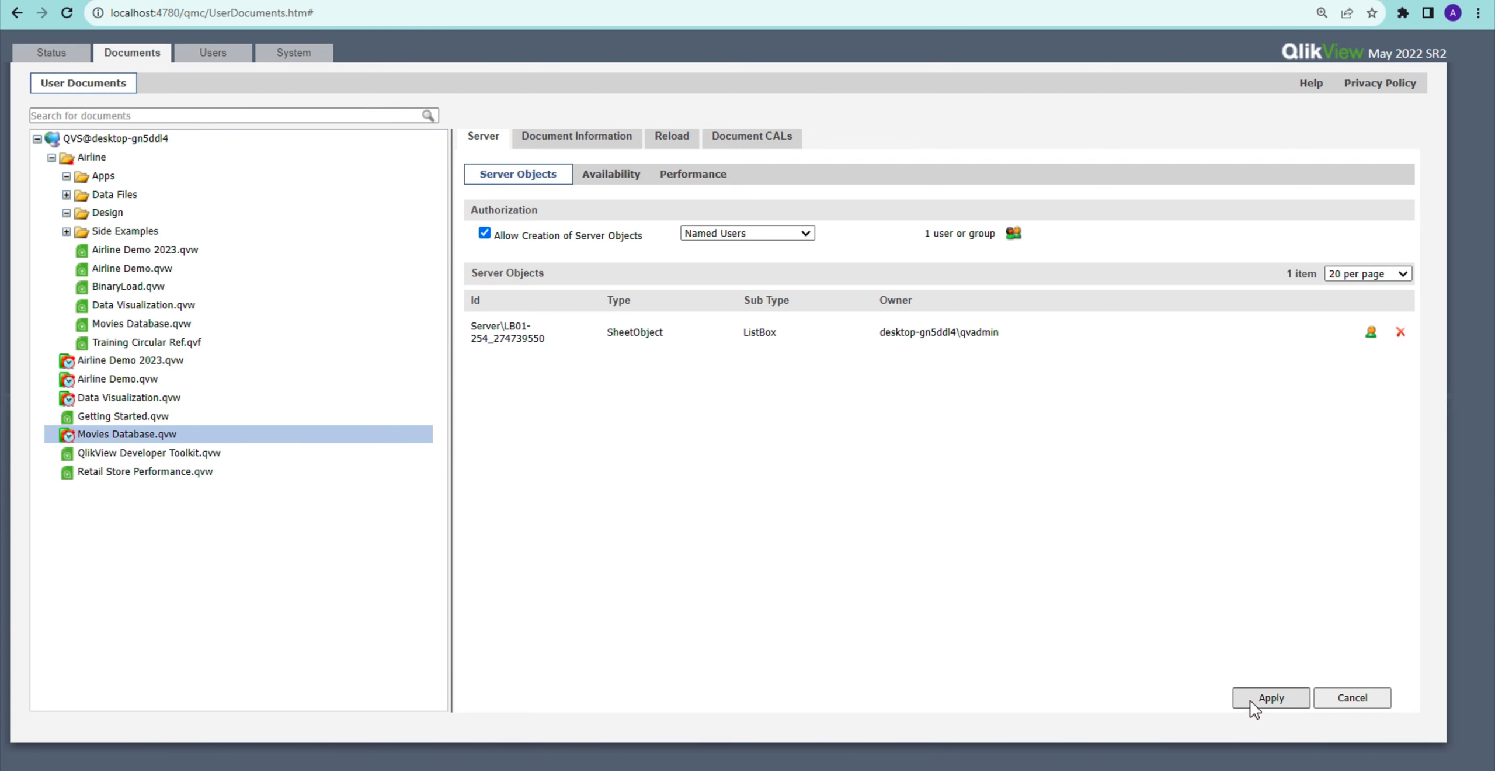
click(1251, 700)
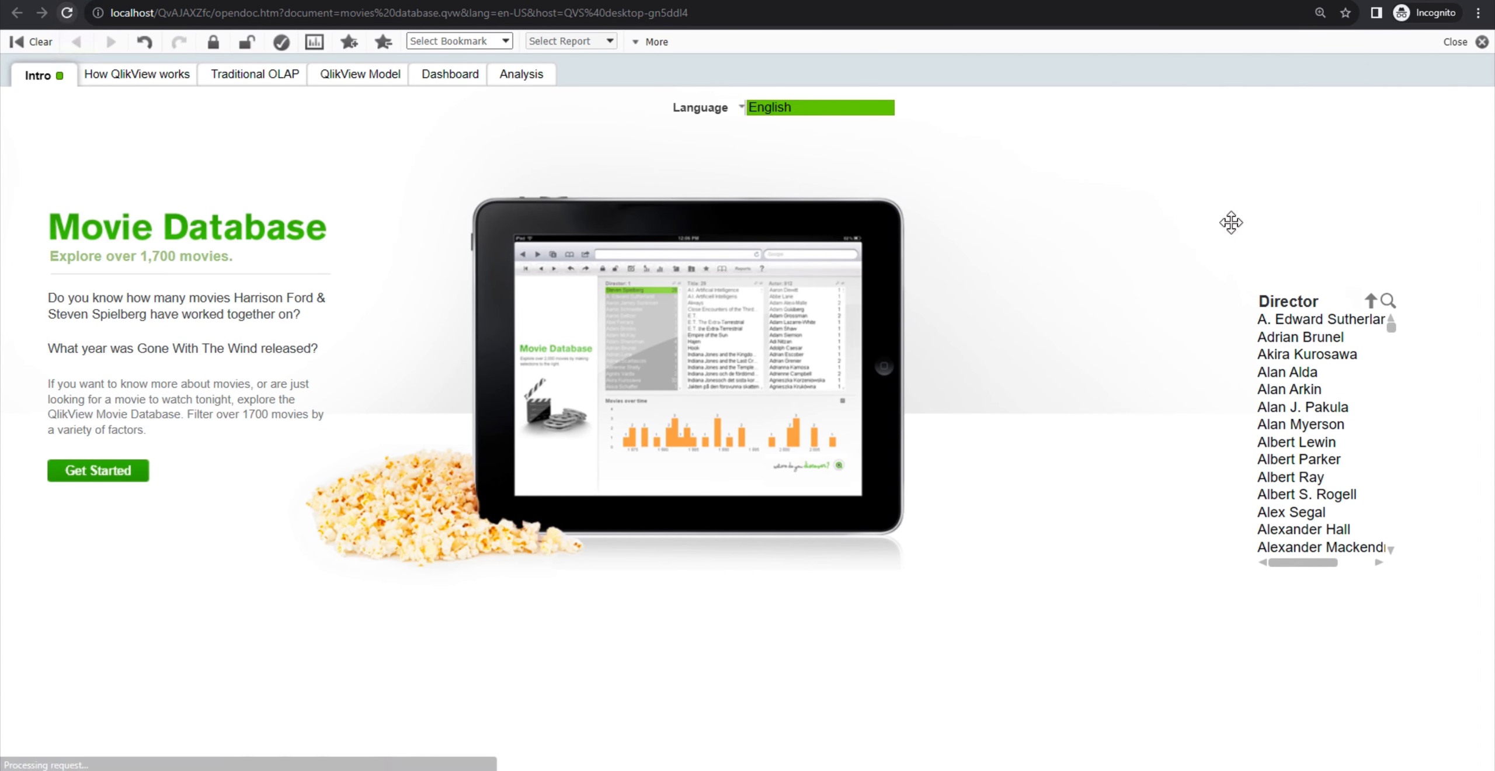
Step: Open the sheet's context menu in the AccessPoint Movie Database document to create a new sheet object
right_click(1201, 221)
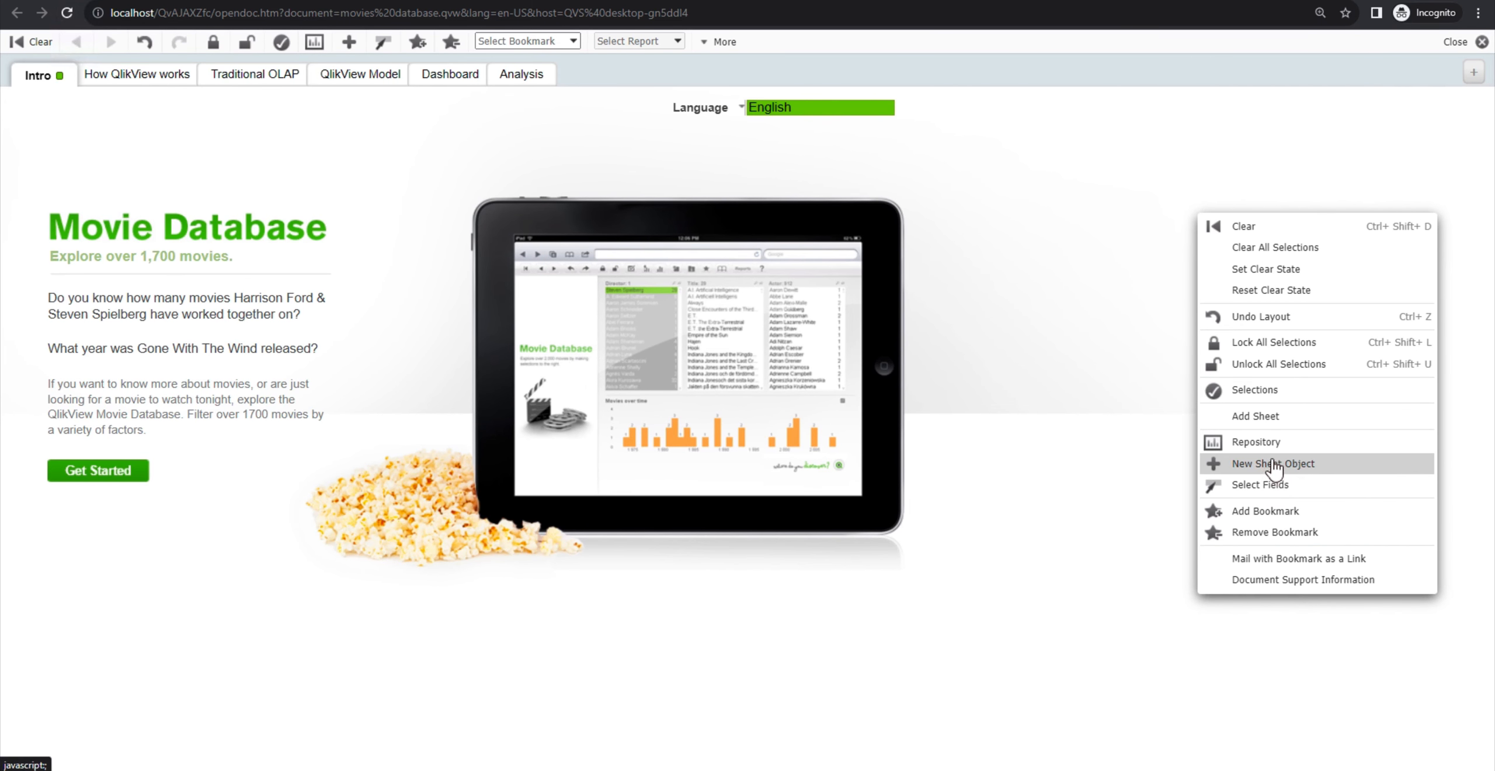